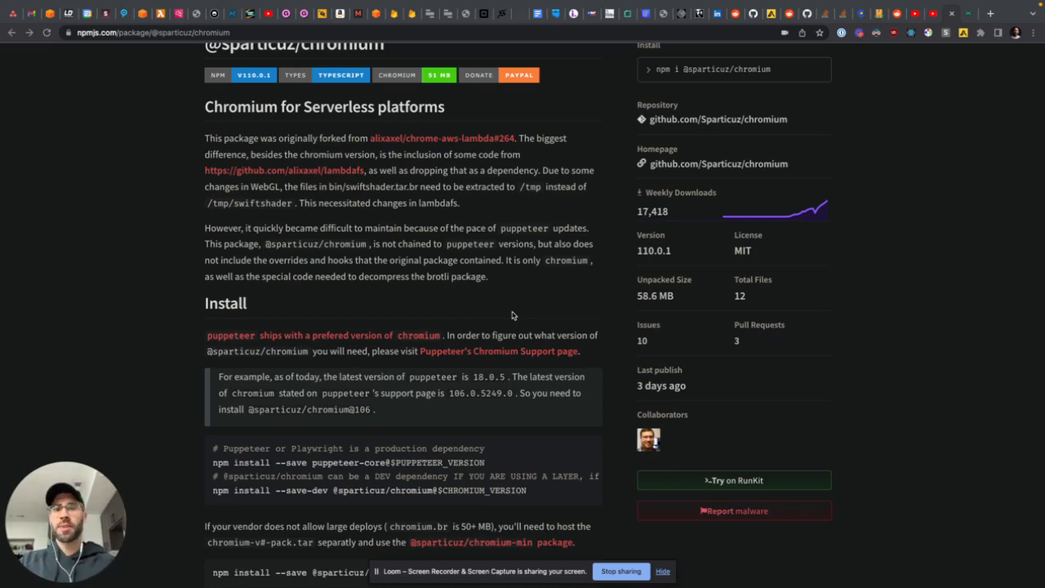
scroll(474, 310, up, 5)
scroll(506, 310, up, 3)
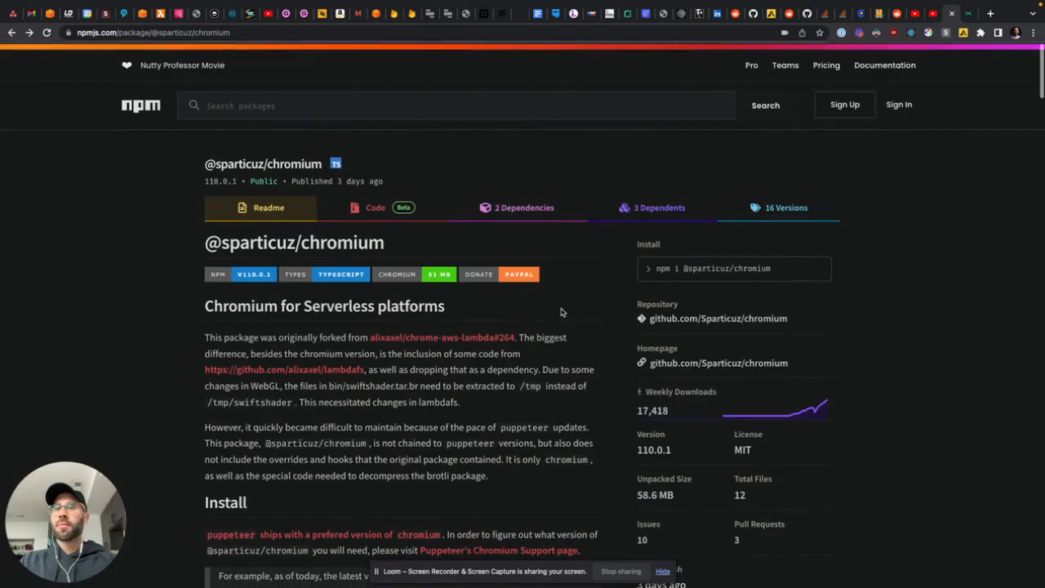
key(super+Tab)
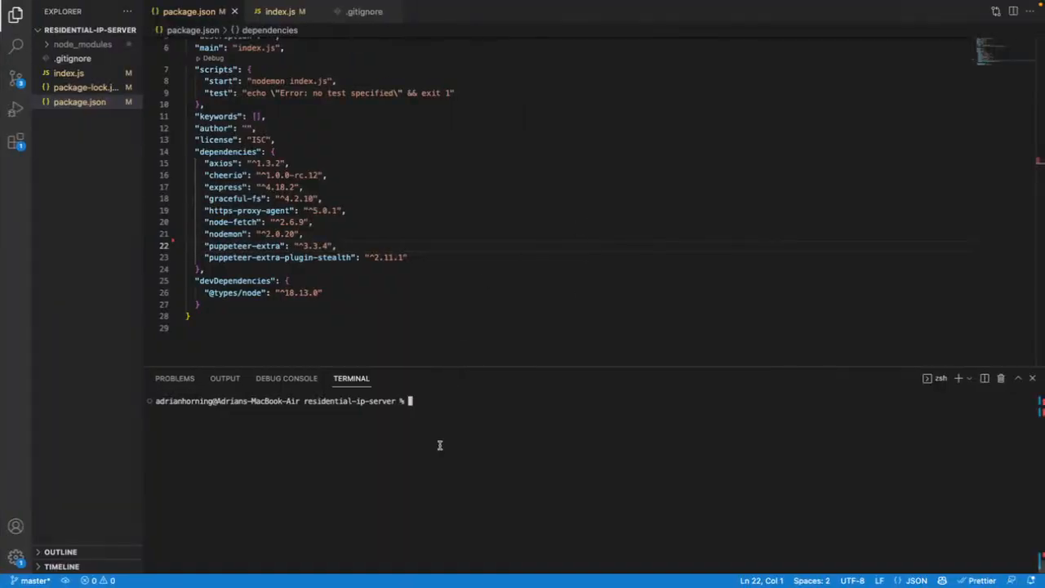
text(npm i)
text(nstall pup)
text(peteer-core@)
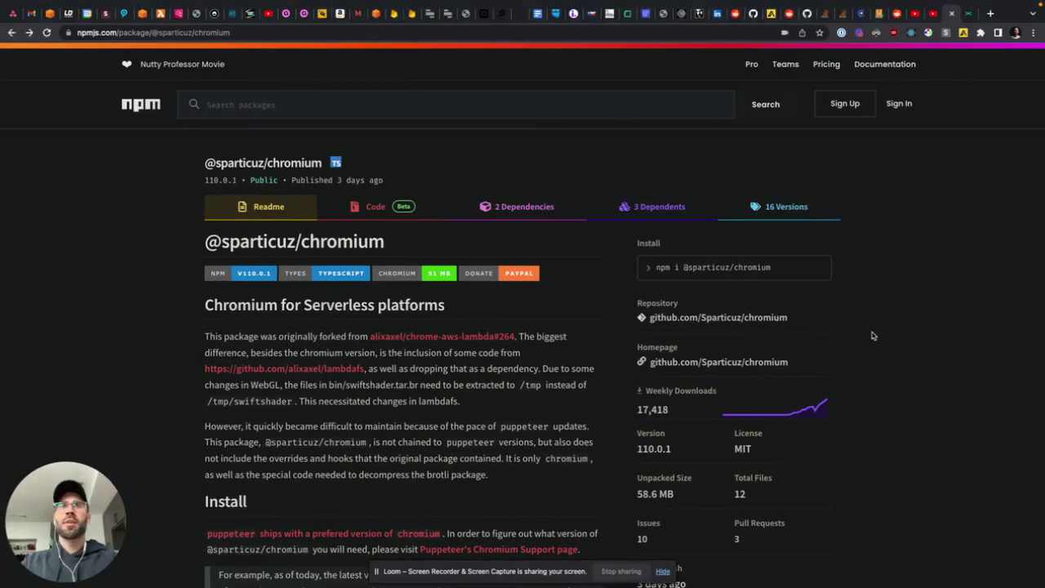
key(ctrl+Tab)
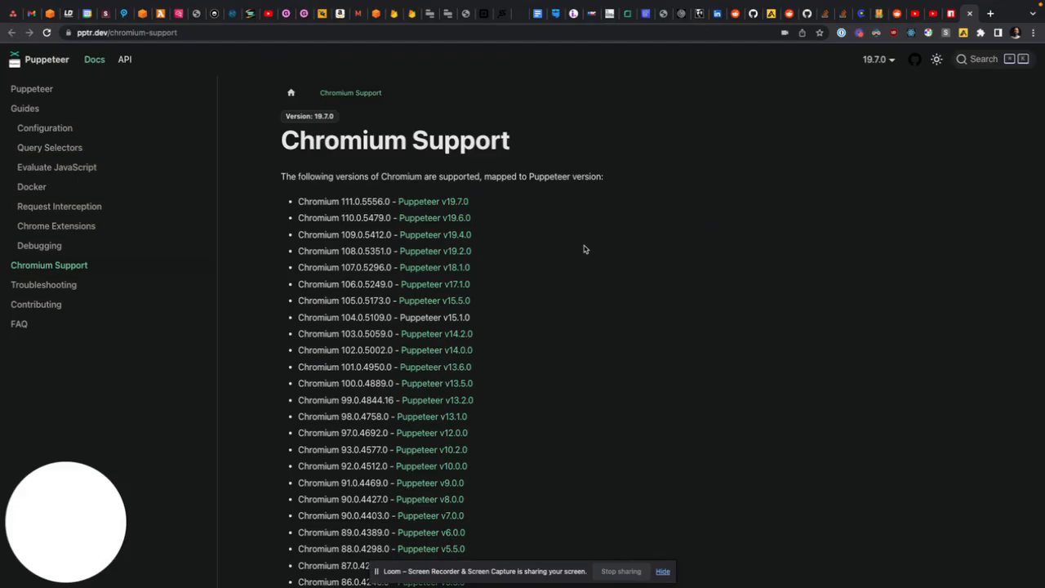
key(super+Tab)
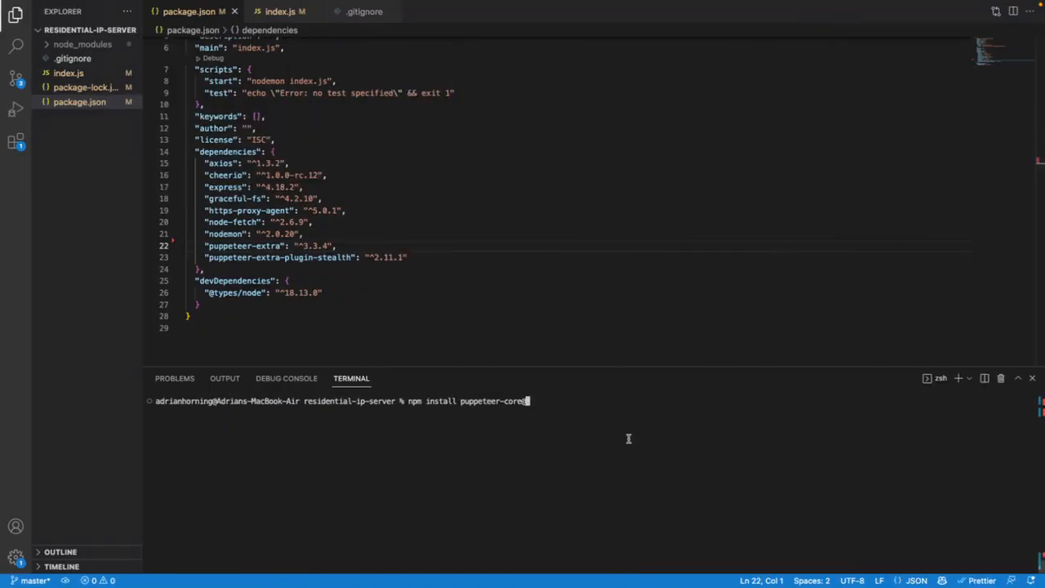
text(@19.6)
key(Return)
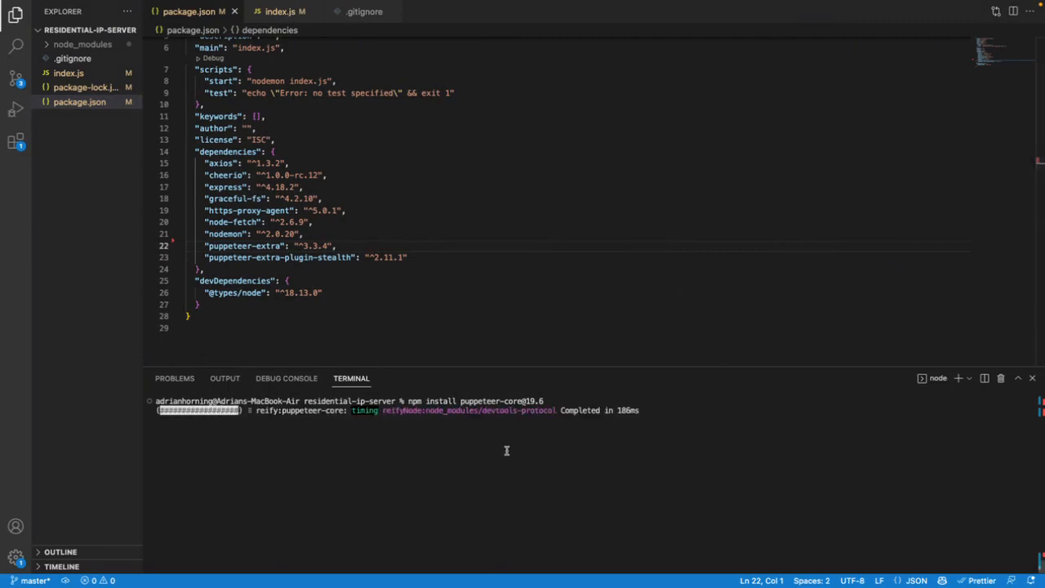
Check the new puppeteer-core line in package.json and bring up the .gitignore file.
click(359, 246)
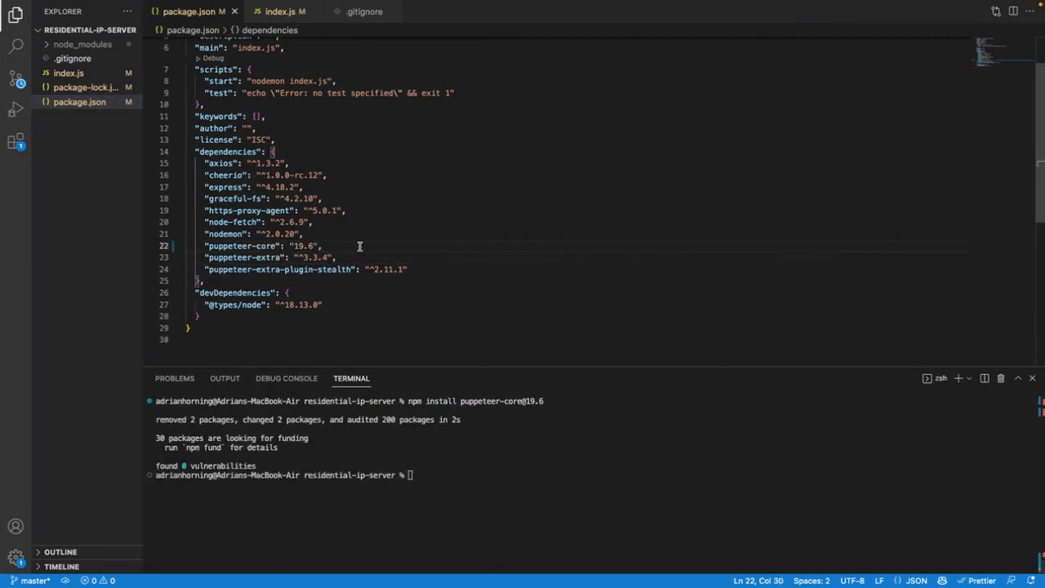
double_click(233, 245)
click(364, 11)
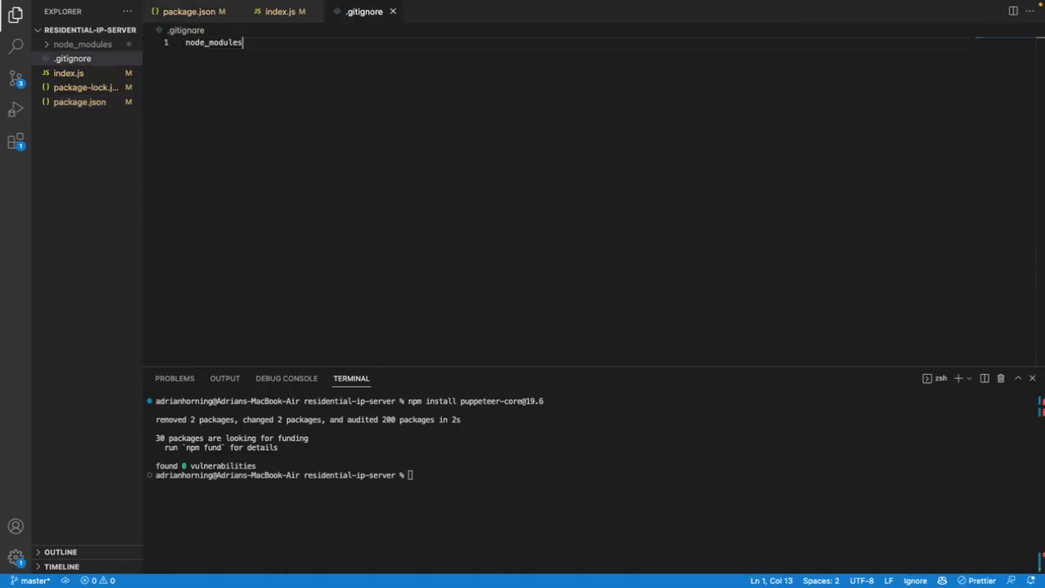
key(super+Tab)
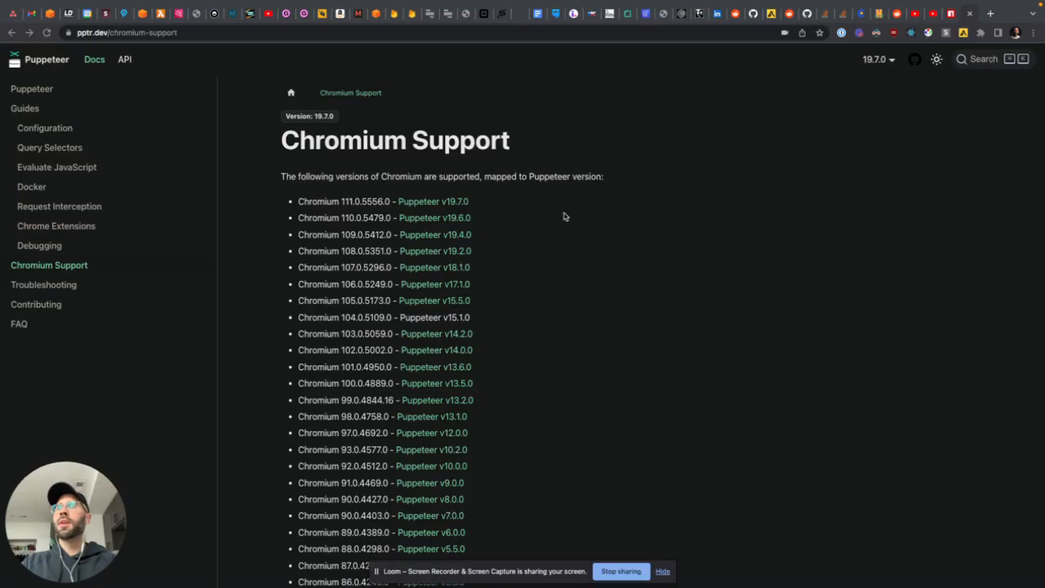
key(super+Tab)
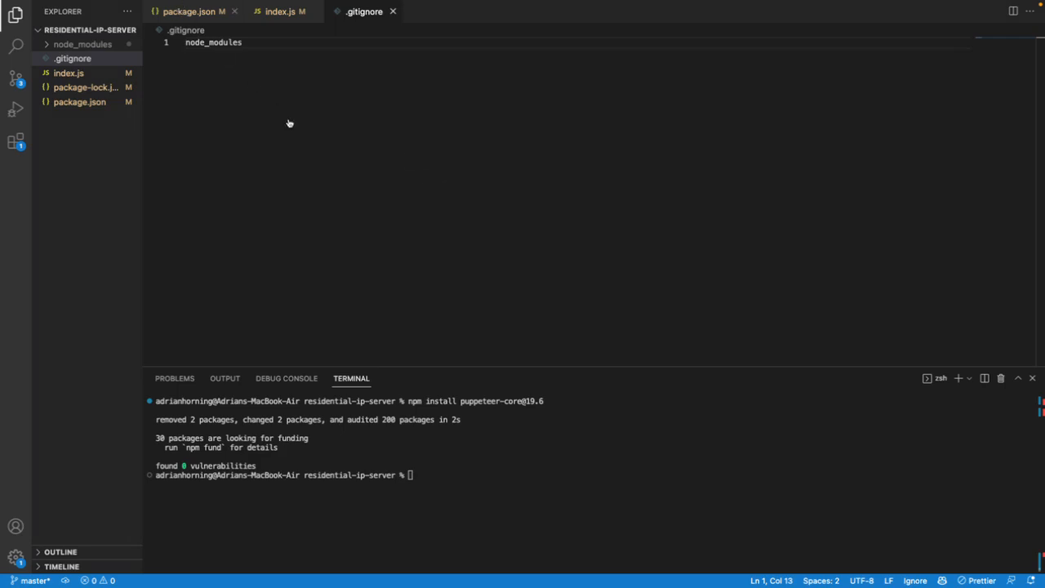
Review the puppeteerExtra and stealthPlugin imports and setup in index.js.
click(188, 11)
click(279, 12)
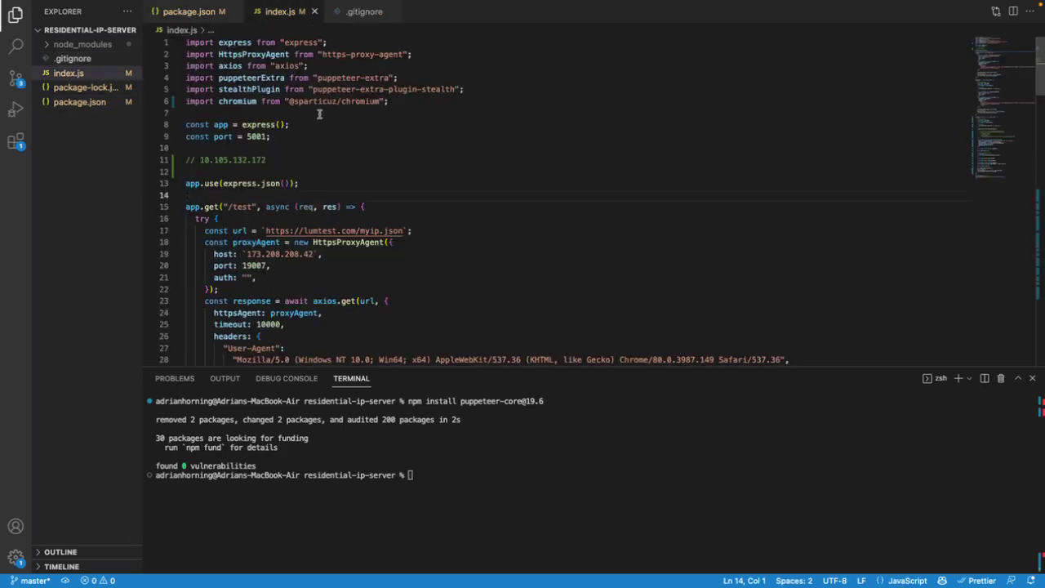
double_click(249, 89)
double_click(252, 78)
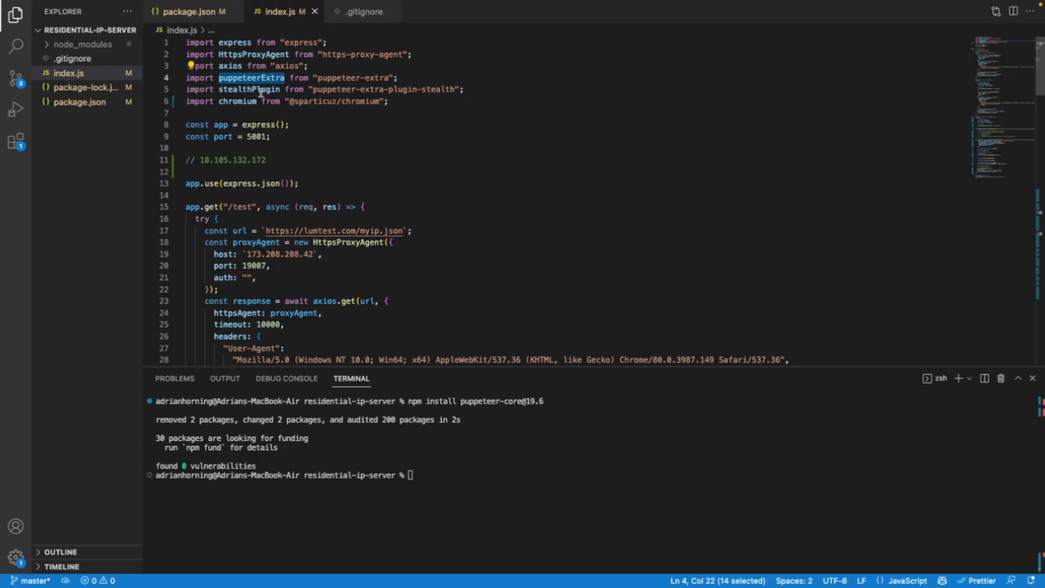
scroll(294, 151, down, 2)
scroll(326, 200, down, 4)
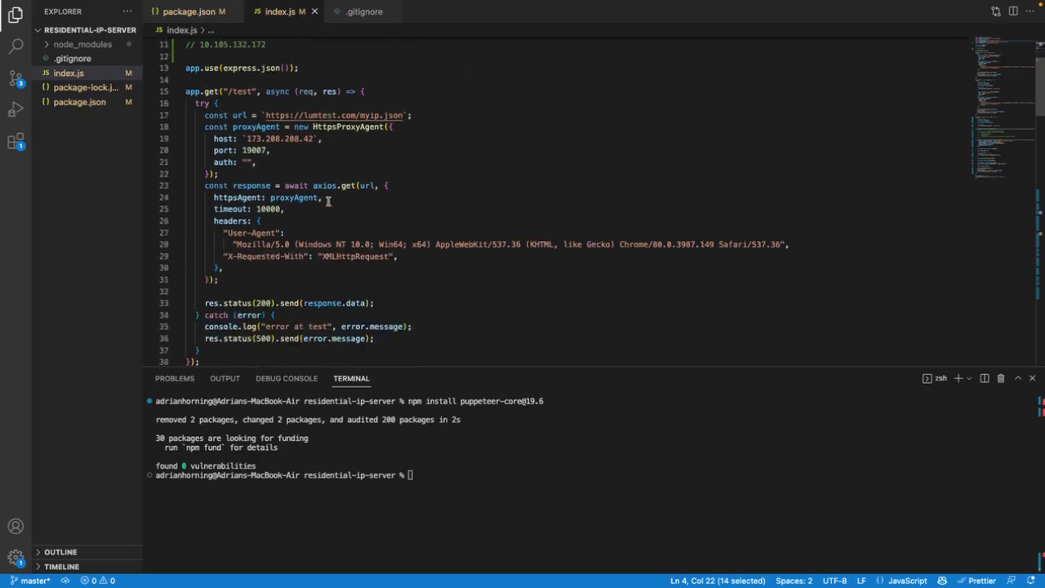
scroll(327, 200, up, 5)
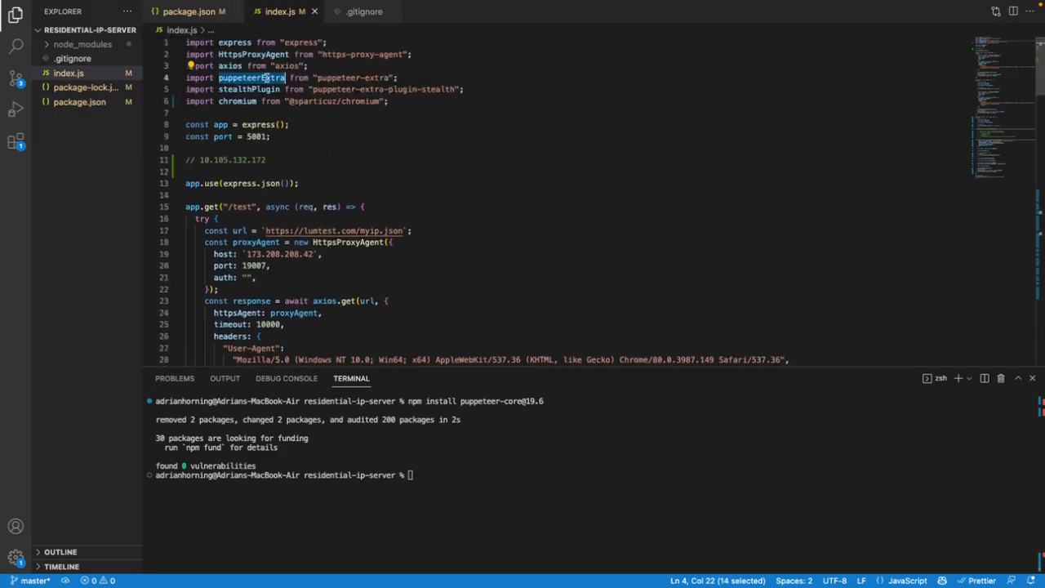
scroll(327, 200, down, 15)
click(376, 201)
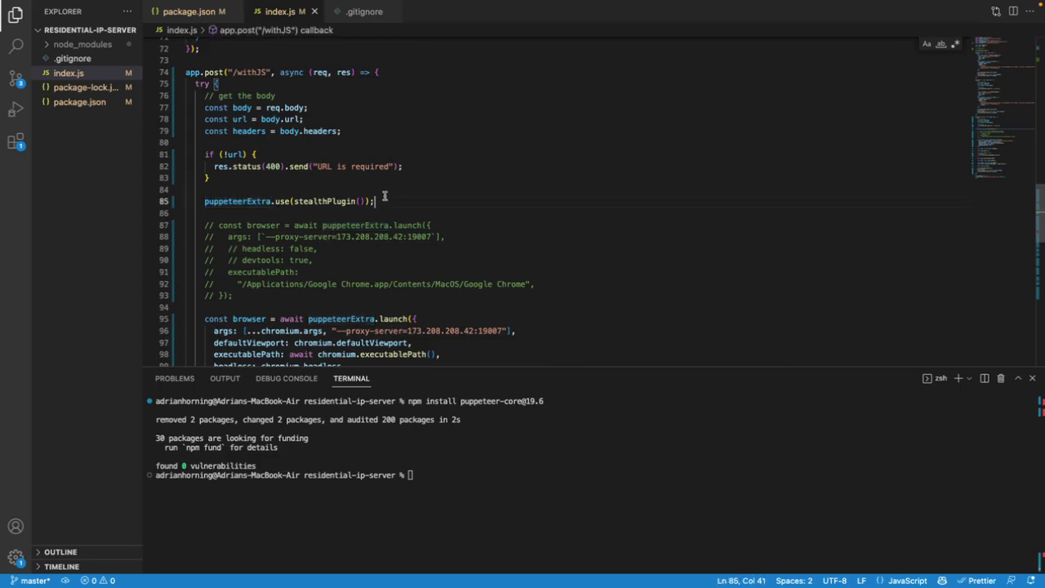
double_click(223, 201)
mouse_move(236, 201)
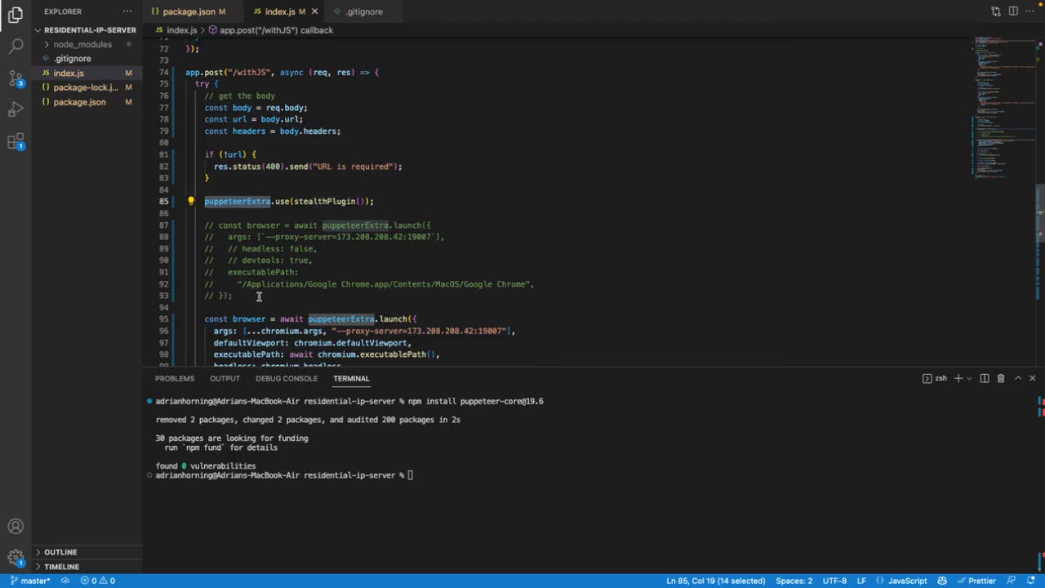
Uncomment the chromium launch block (lines 87–93) and comment out the old Chrome-path launch block.
drag(235, 295, 243, 226)
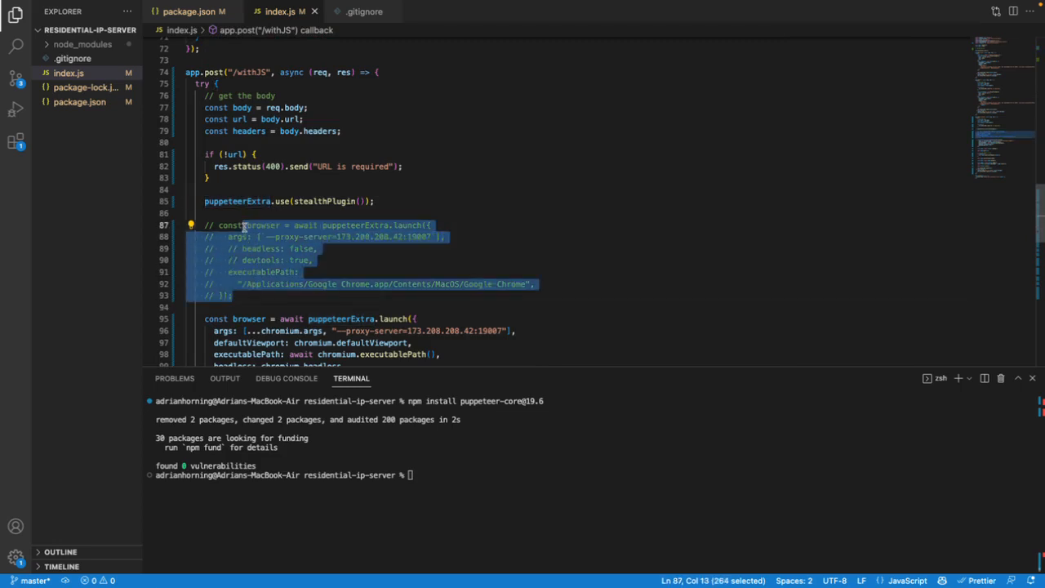
key(super+slash)
scroll(243, 225, down, 1)
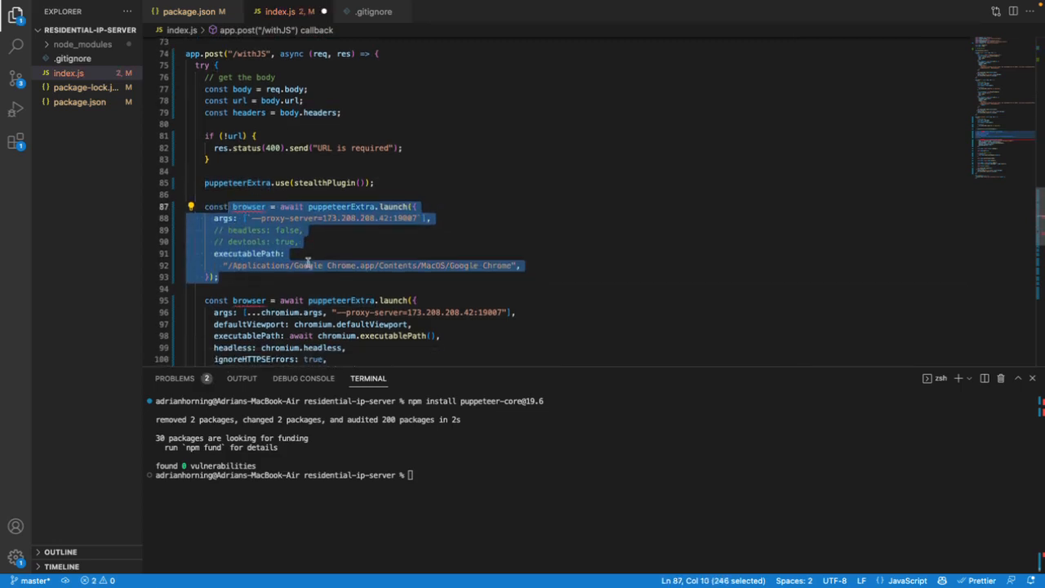
key(End)
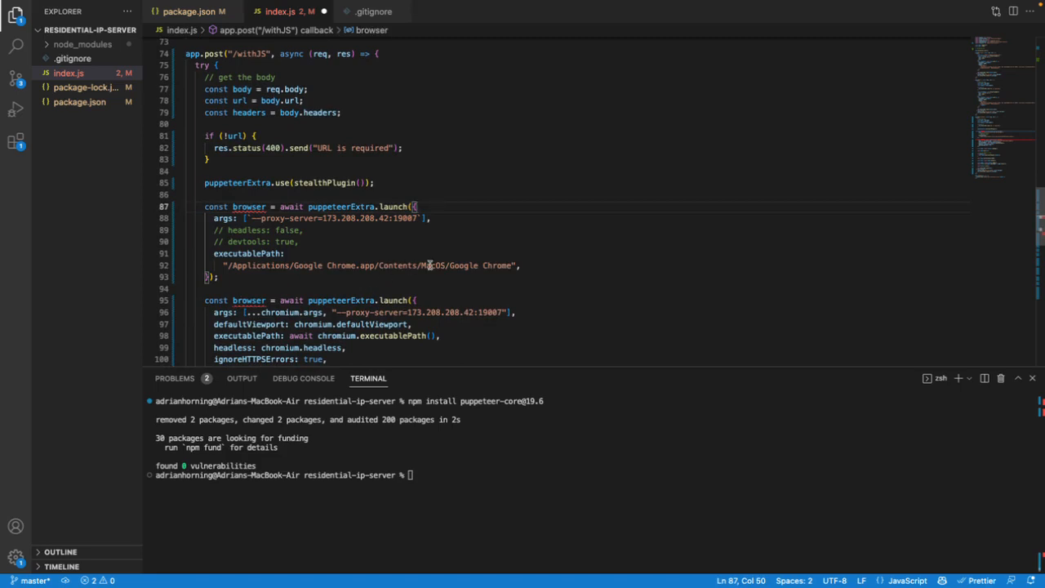
drag(188, 277, 519, 266)
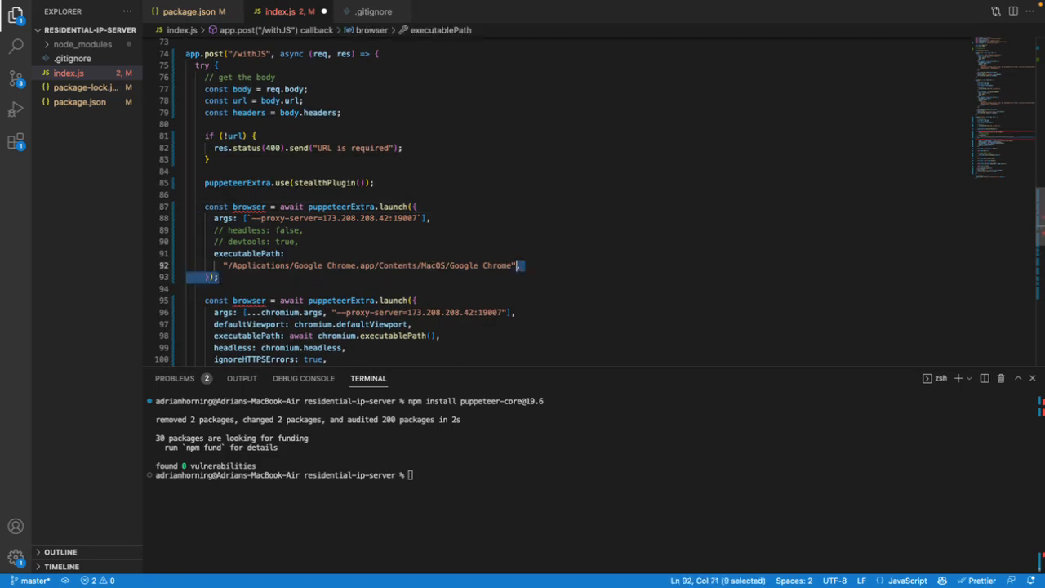
key(shift+Up)
key(shift+Up)
key(shift+Up)
key(shift+Up)
key(shift+Up)
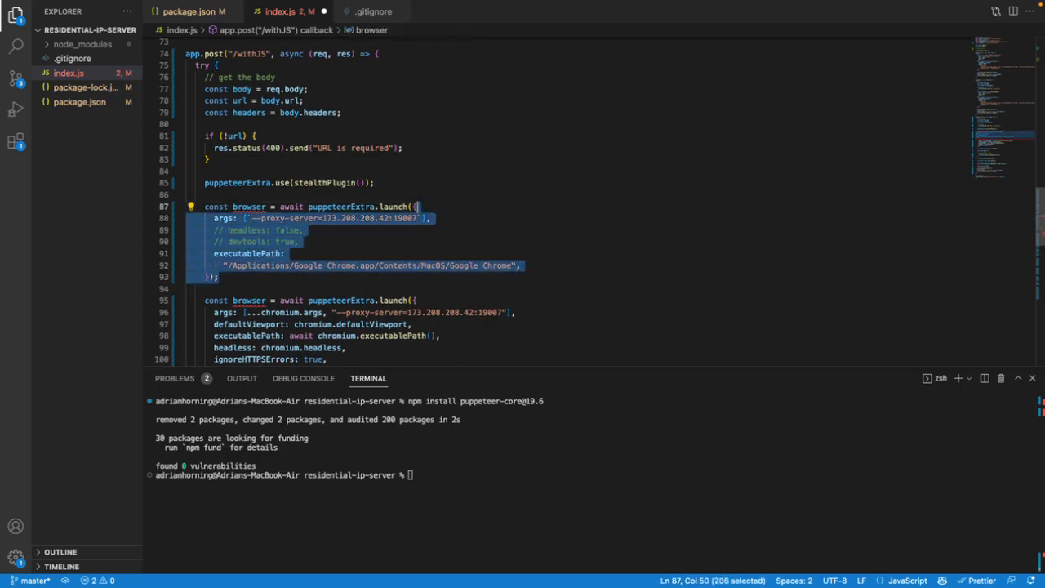
key(super+slash)
scroll(452, 296, down, 4)
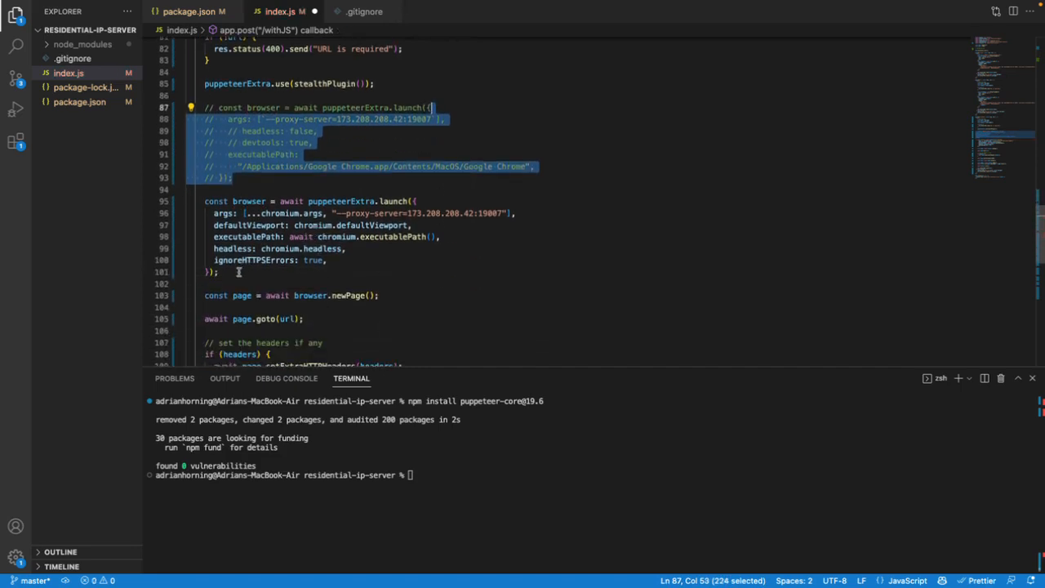
double_click(321, 225)
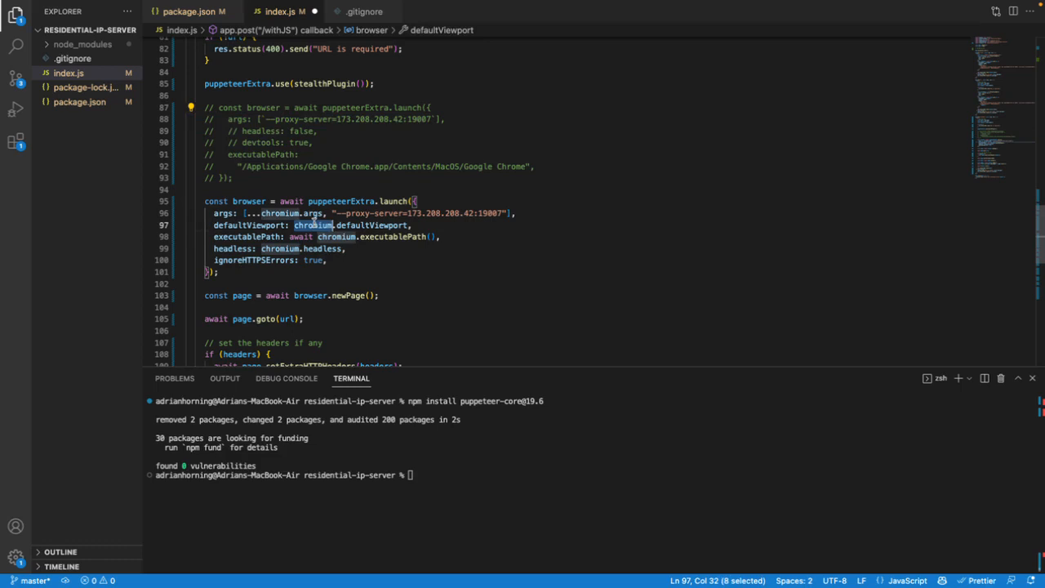
click(341, 268)
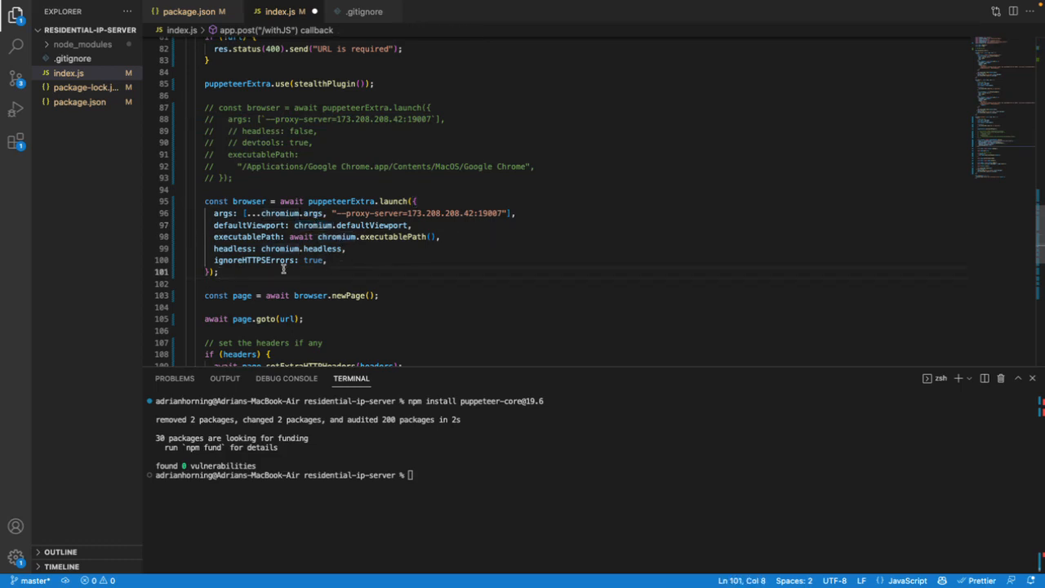
scroll(283, 270, up, 20)
double_click(239, 100)
click(390, 100)
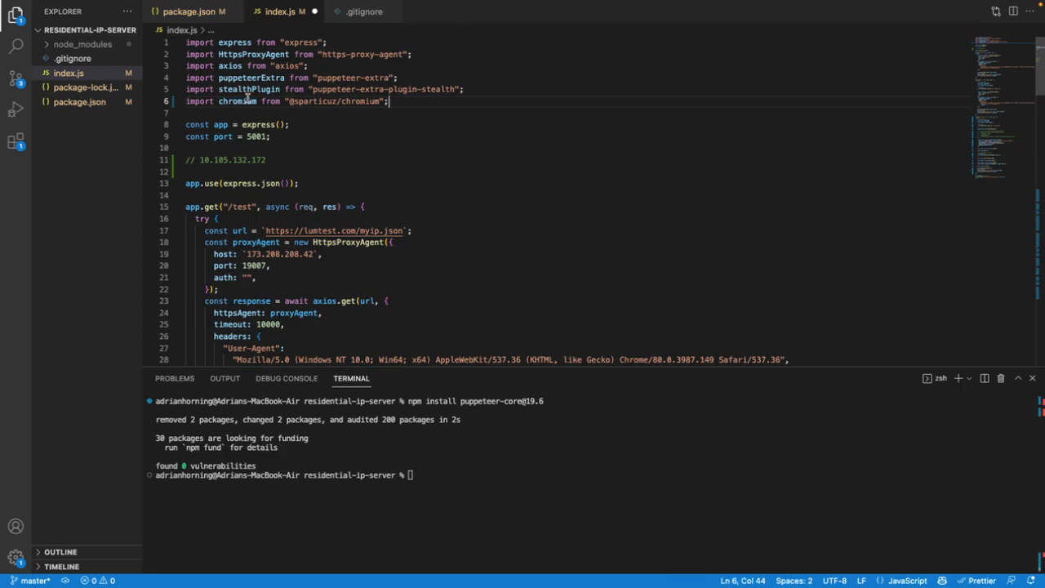
key(Left)
key(shift+alt+Left)
key(shift+Left)
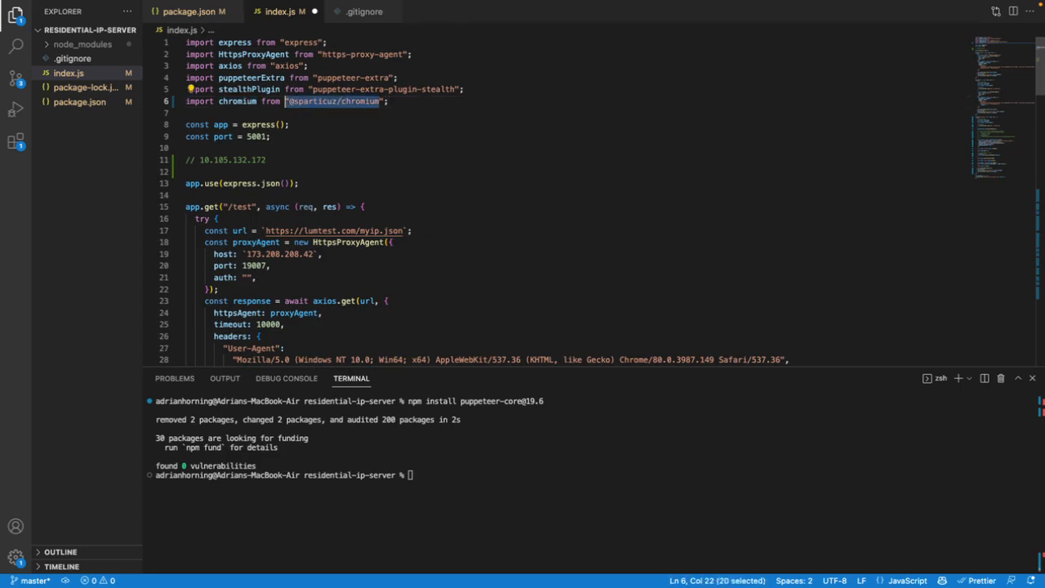
click(290, 124)
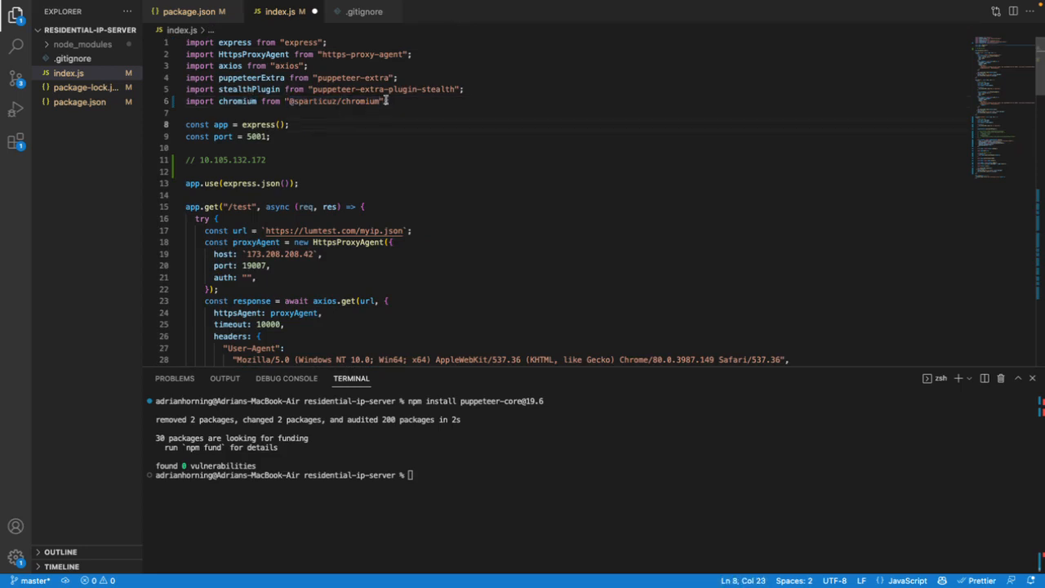
key(super+Tab)
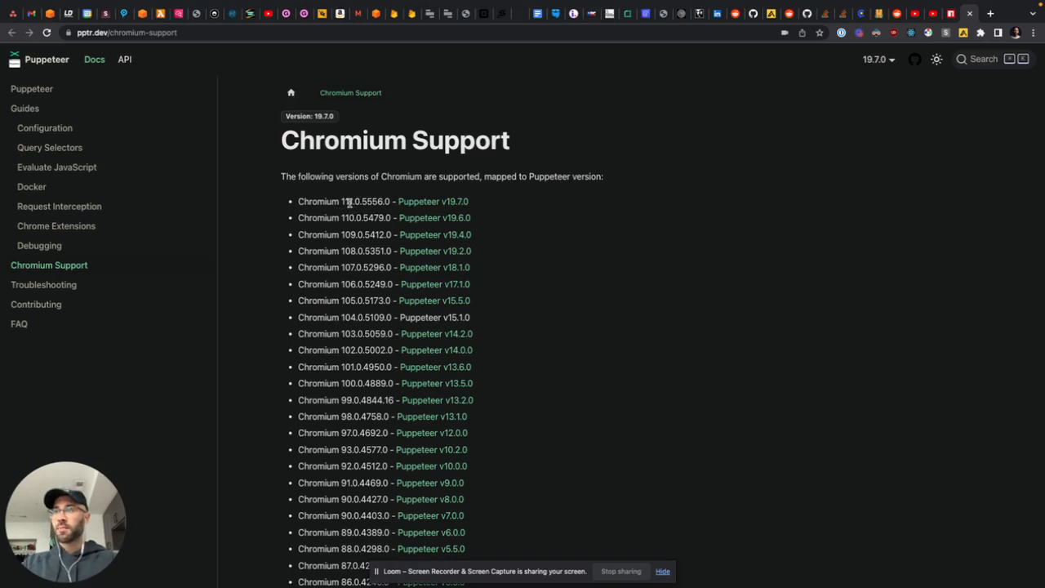
double_click(351, 201)
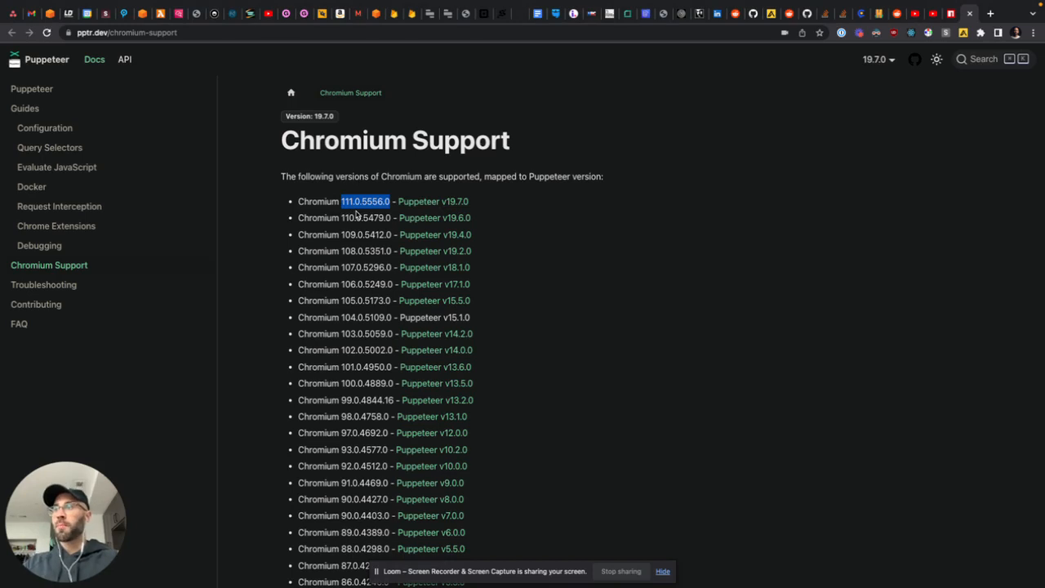
key(ctrl+shift+Tab)
scroll(461, 254, down, 2)
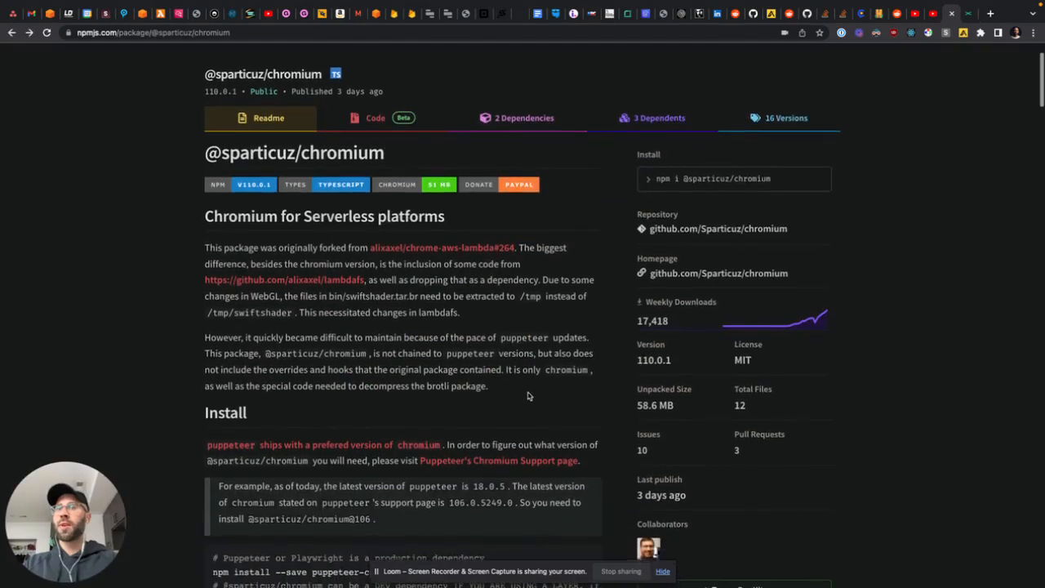
scroll(538, 383, down, 2)
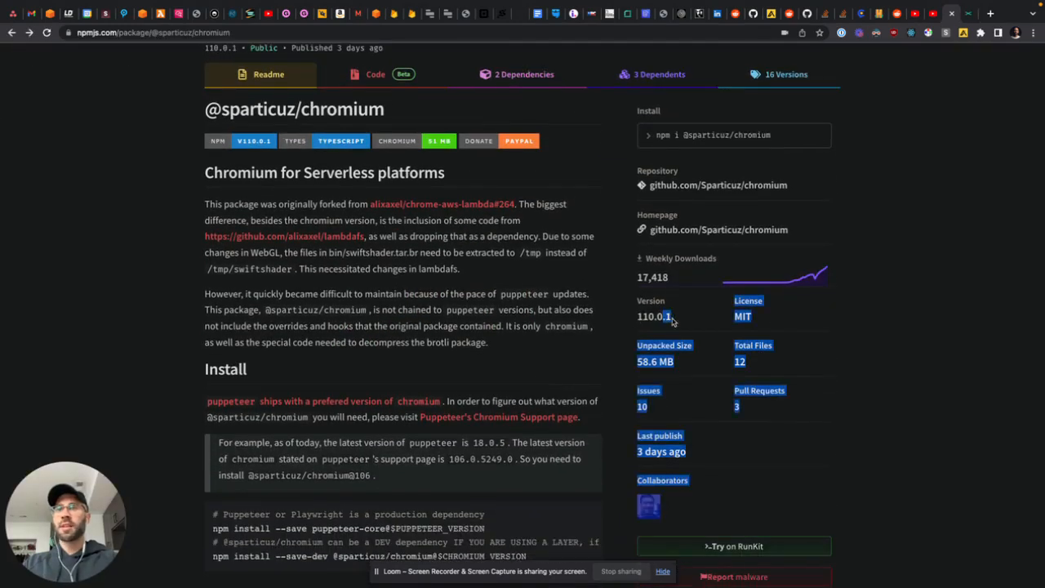
key(ctrl+Tab)
double_click(359, 217)
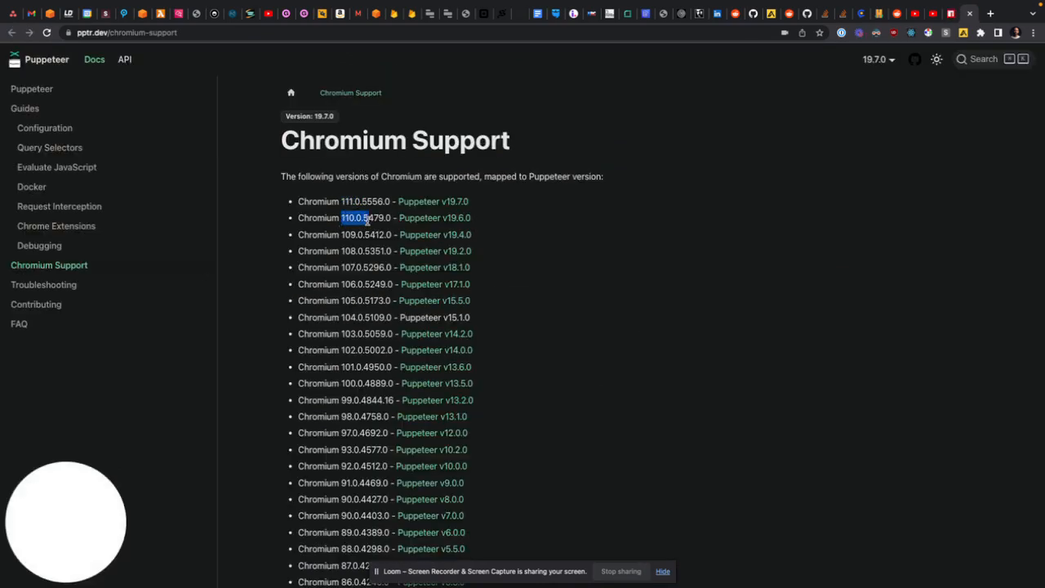
click(496, 221)
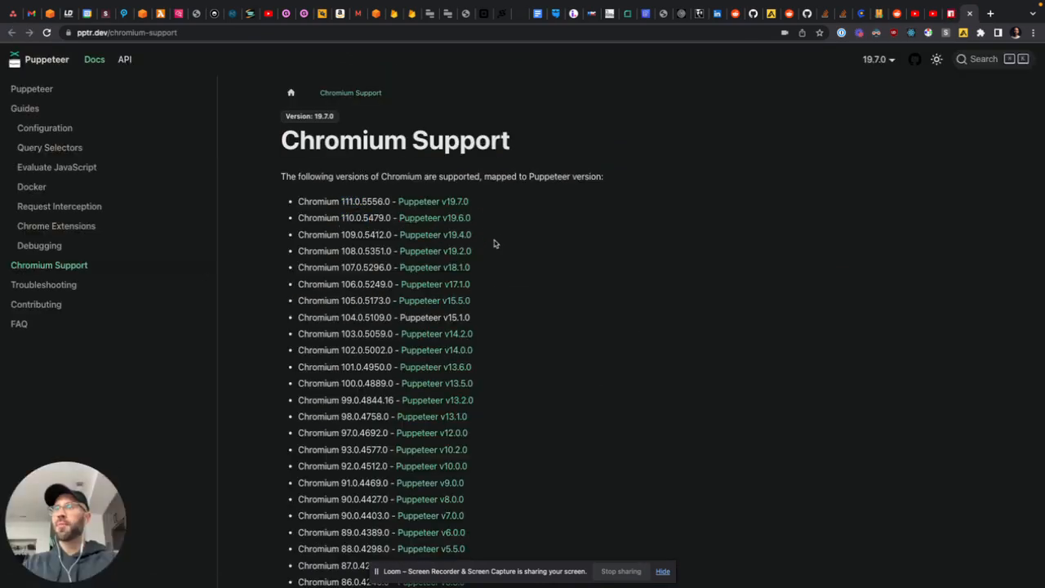
Recheck the npm page, then re-select the 110.0 and 111.0.5556.0 versions on Chromium Support.
key(ctrl+shift+Tab)
scroll(405, 401, down, 3)
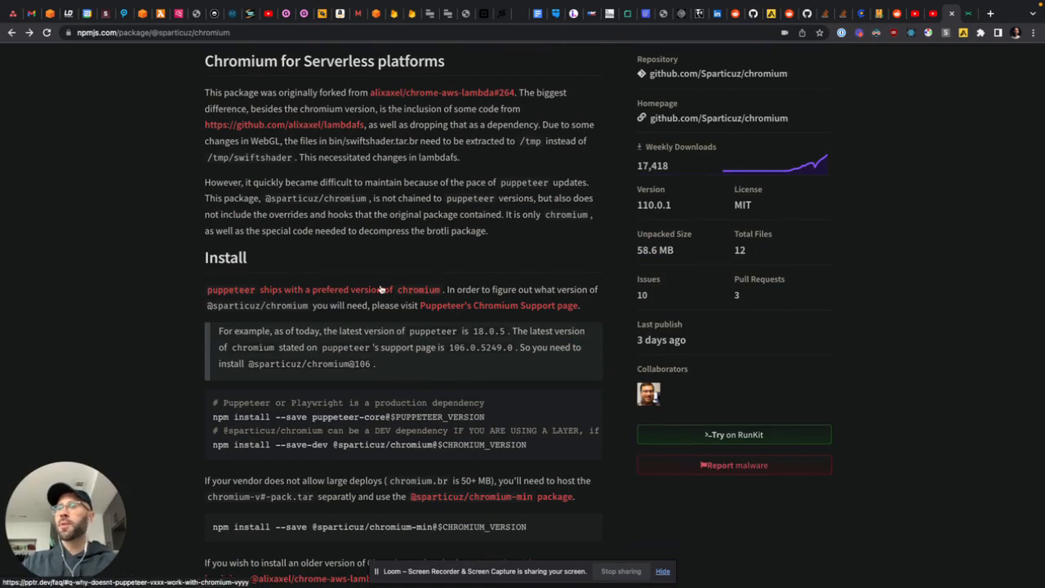
scroll(380, 323, down, 1)
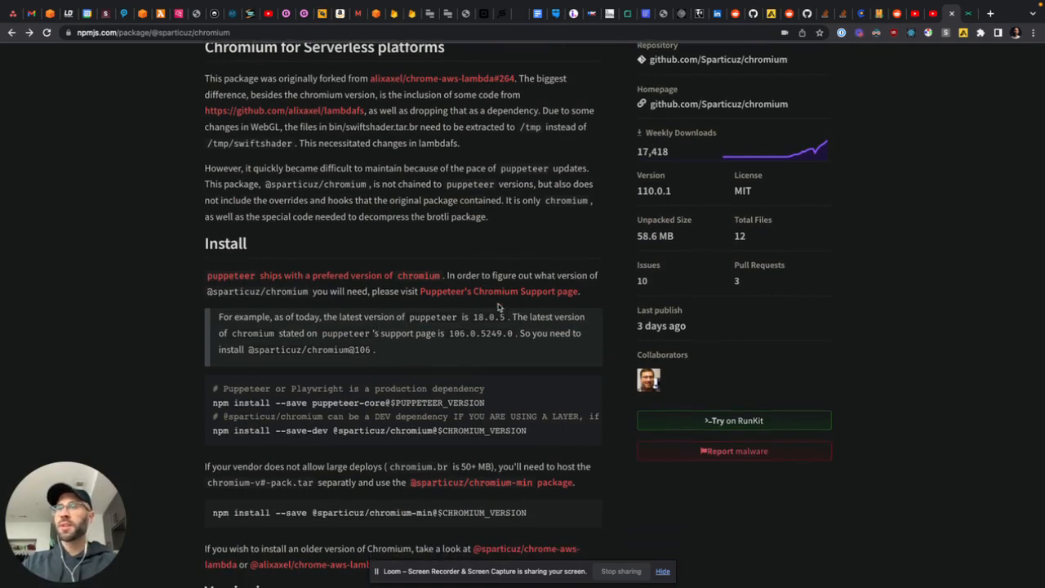
scroll(402, 347, down, 1)
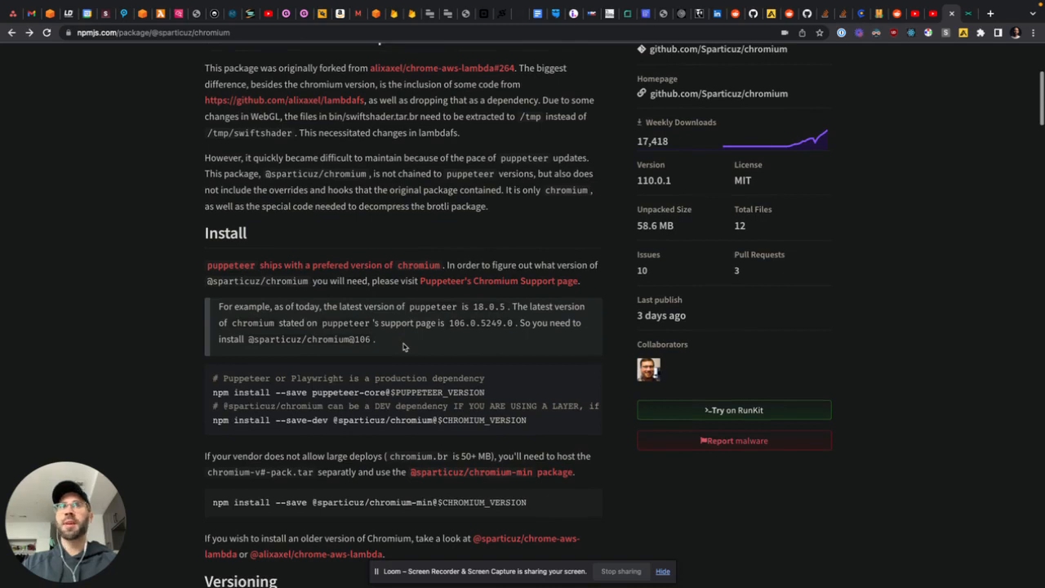
key(ctrl+Tab)
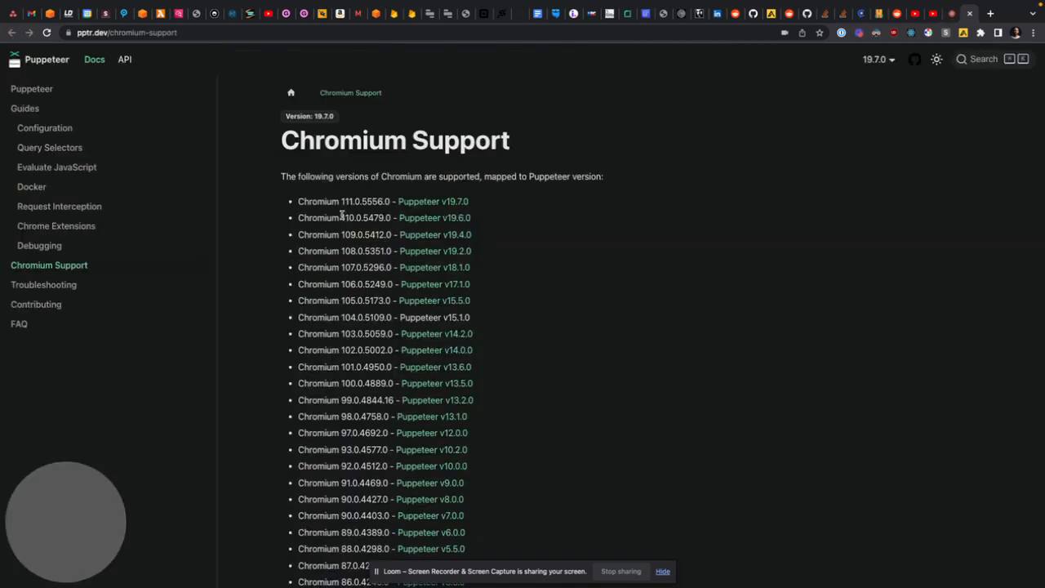
drag(342, 218, 361, 217)
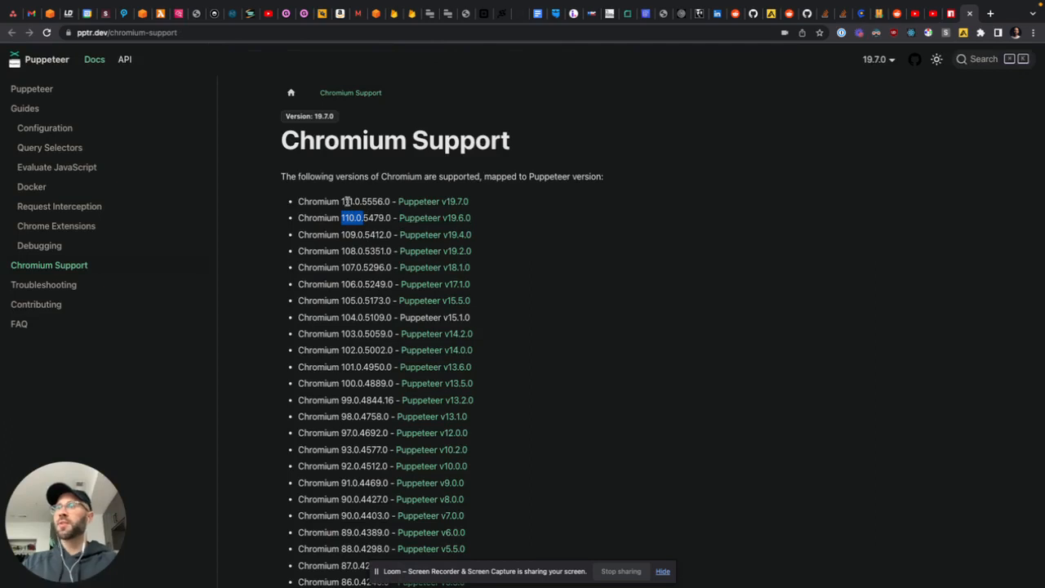
double_click(349, 201)
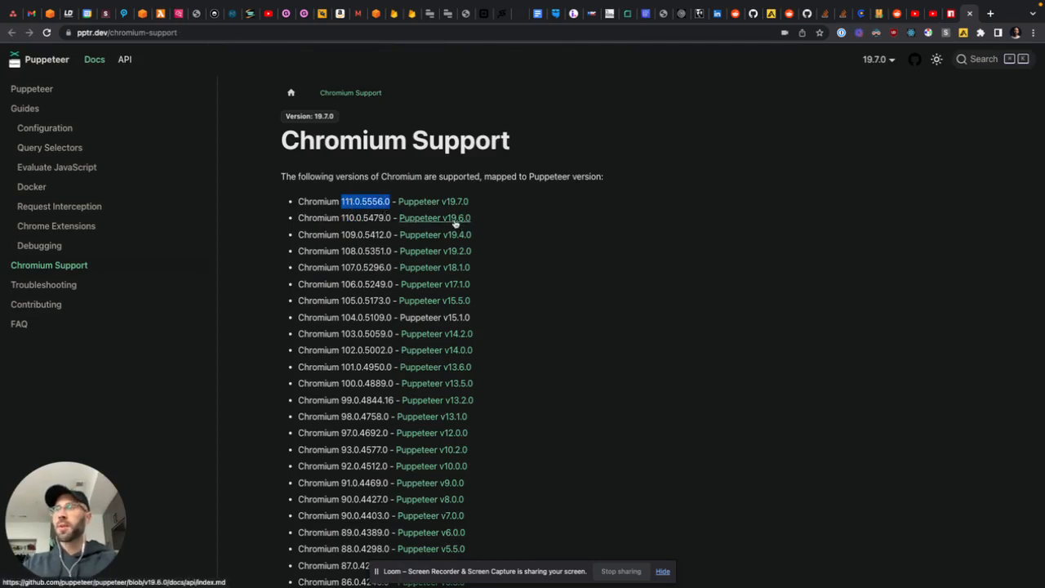
key(super+Tab)
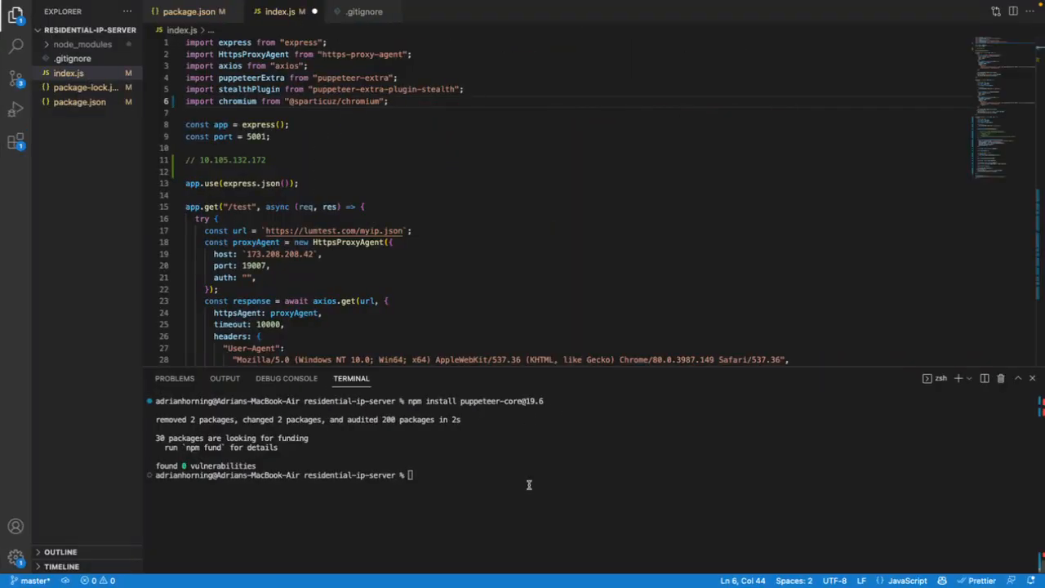
key(super+Tab)
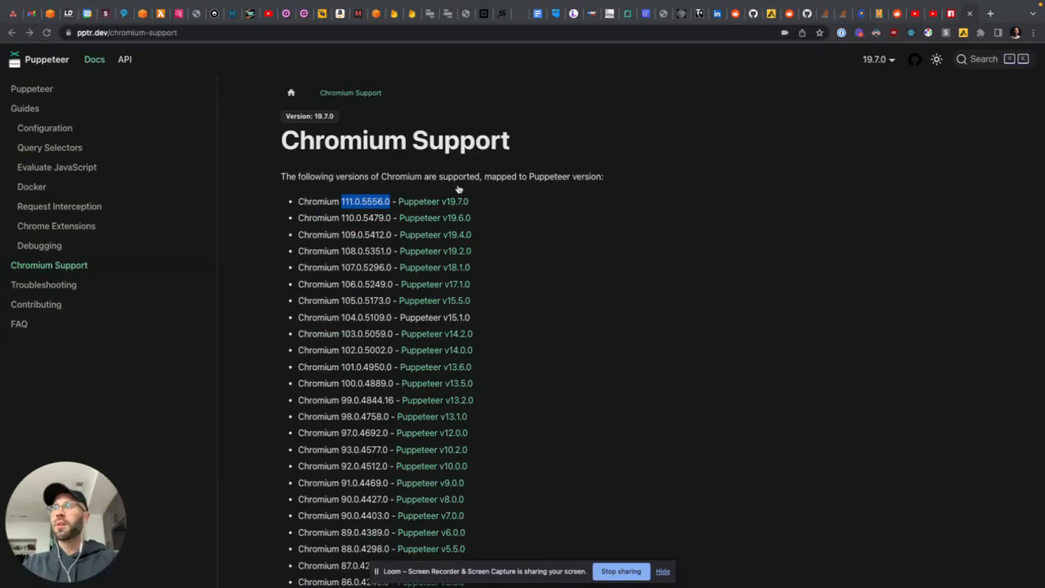
key(ctrl+Tab)
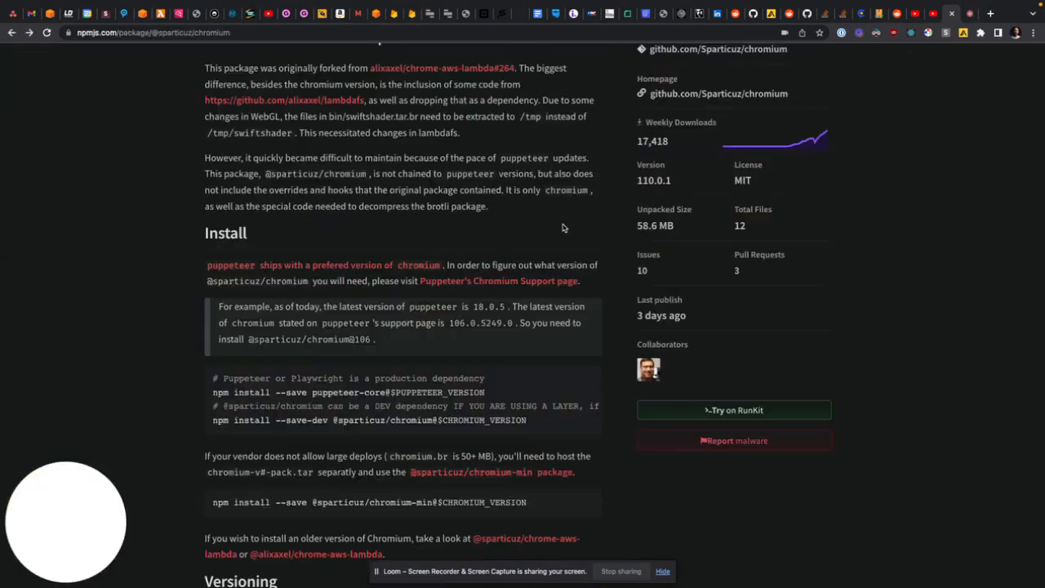
scroll(563, 229, up, 5)
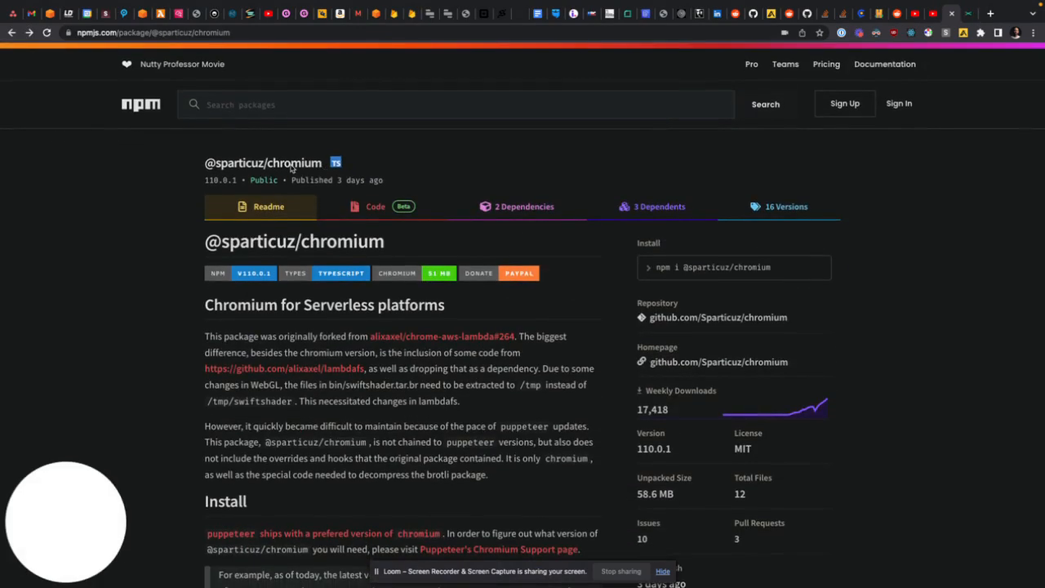
mouse_move(323, 163)
mouse_down()
mouse_move(212, 163)
mouse_move(321, 162)
mouse_up()
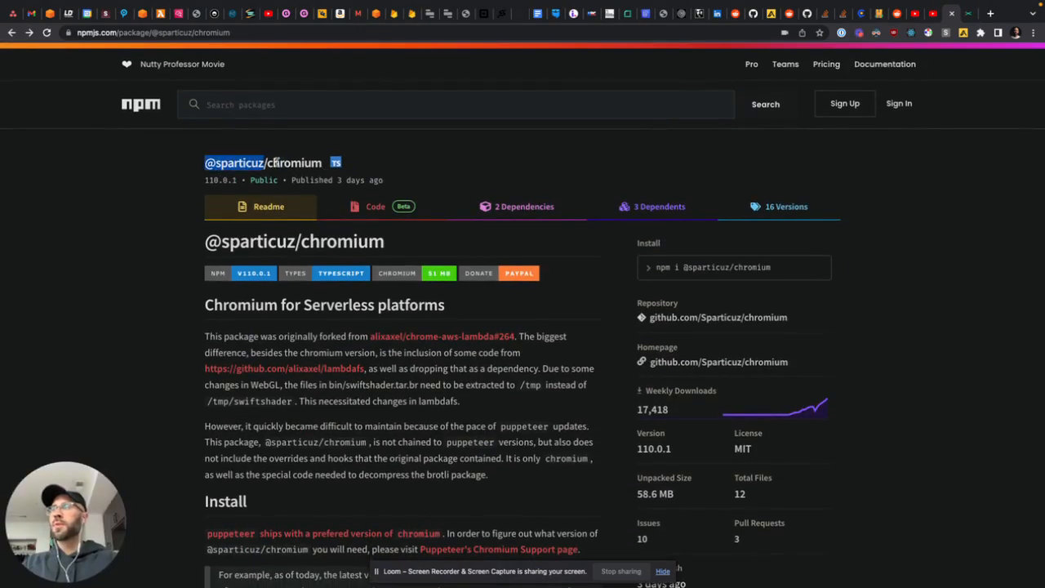
key(super+c)
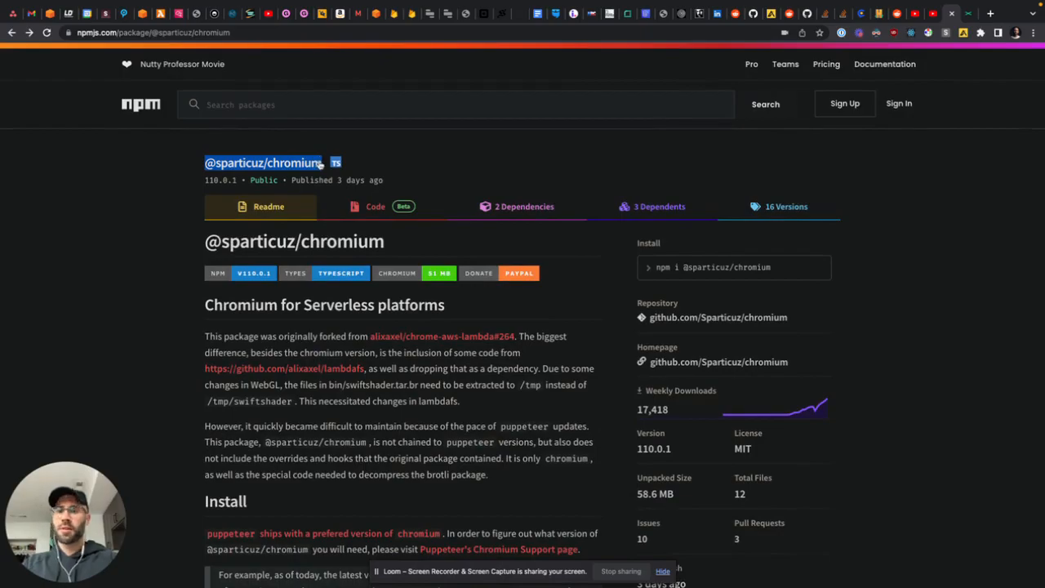
key(super+Tab)
click(544, 475)
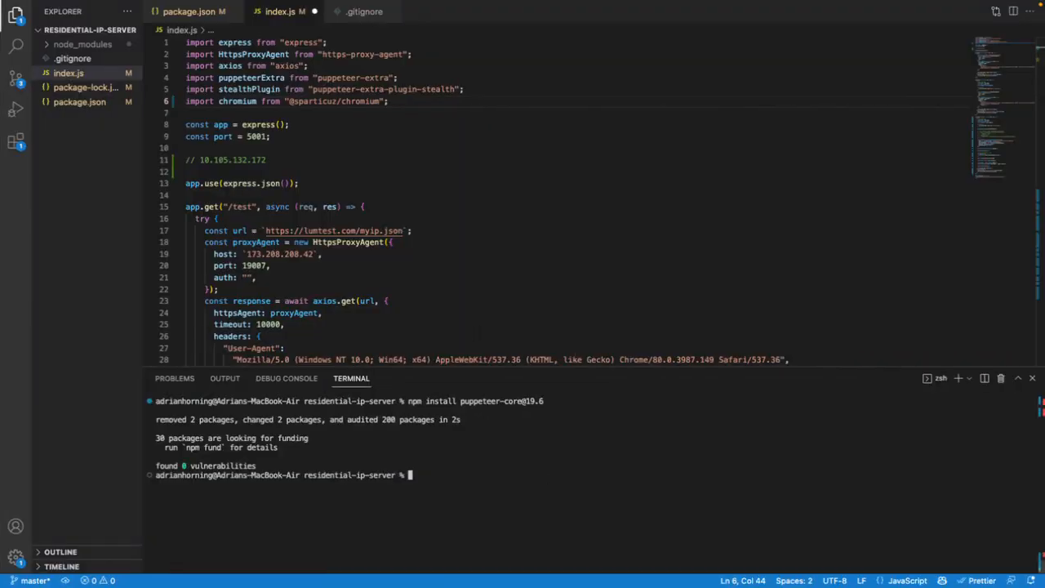
text(npm install)
key(super+v)
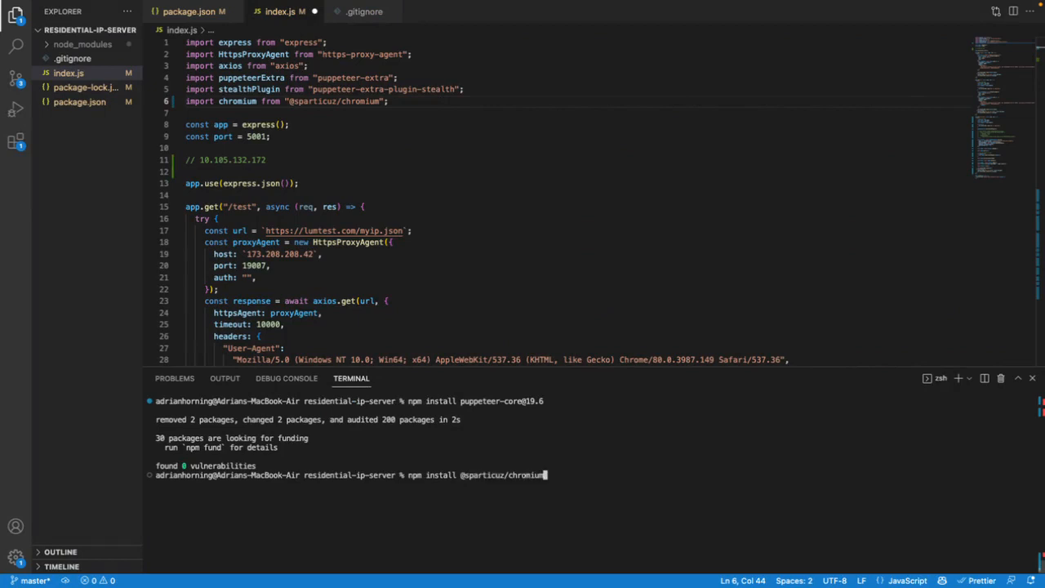
text(110)
key(Return)
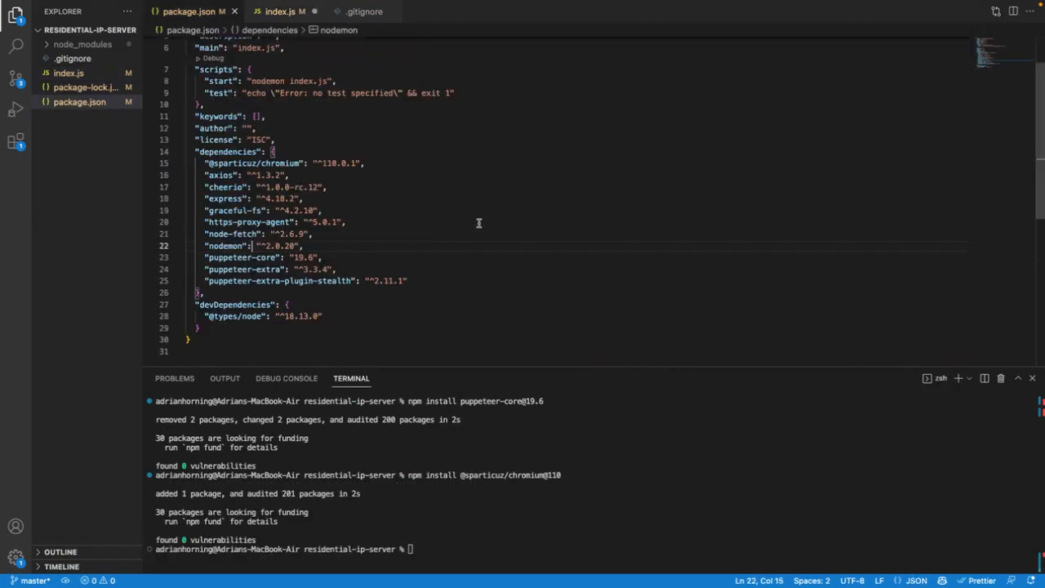
key(ctrl+Tab)
click(391, 246)
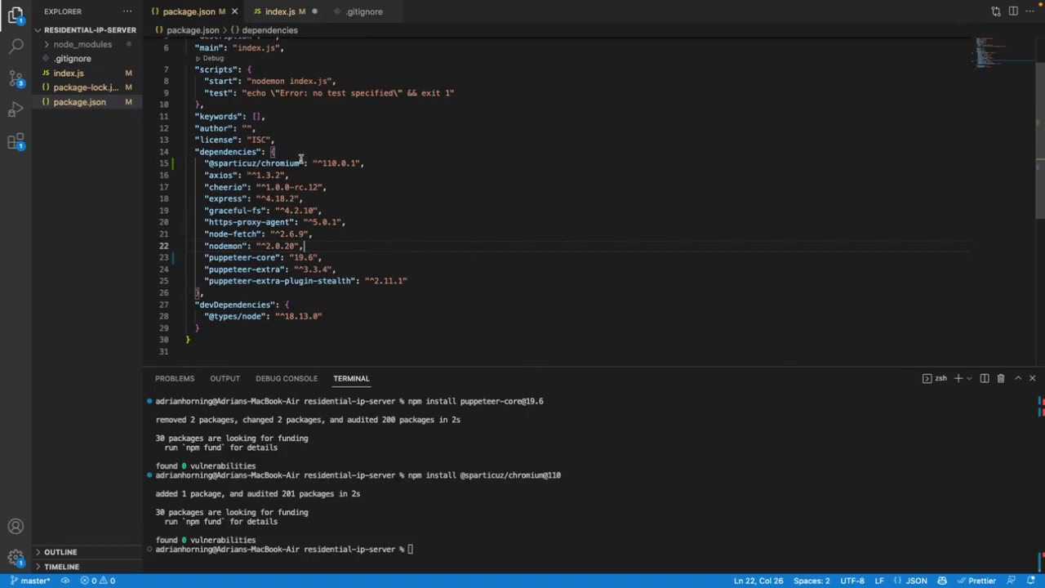
drag(301, 163, 209, 163)
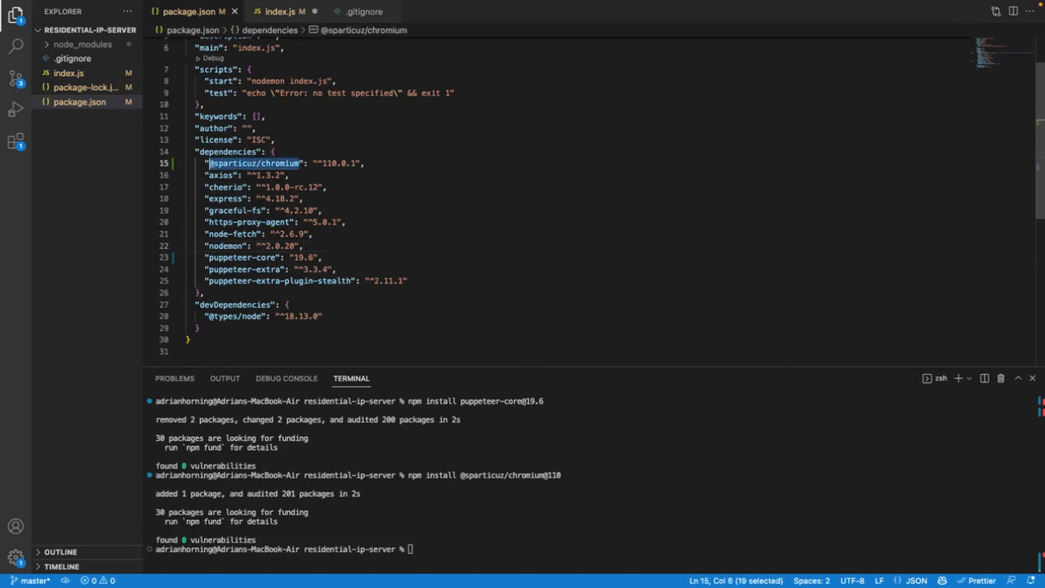
key(ctrl+Tab)
Jump from the chromium import to its use in the puppeteerExtra.launch block.
double_click(317, 102)
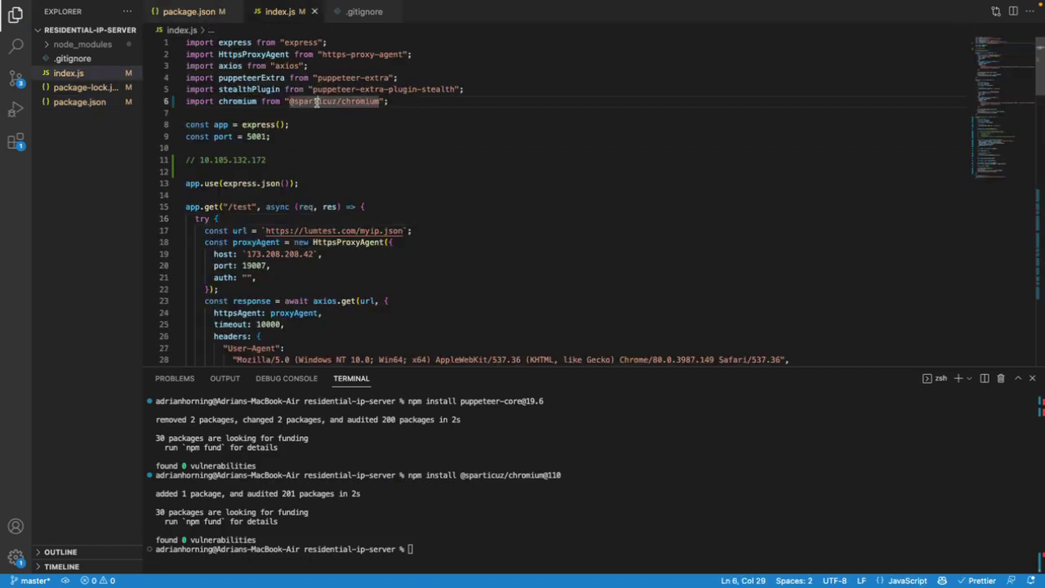
double_click(237, 101)
key(ctrl+shift+l)
scroll(326, 204, down, 15)
click(316, 258)
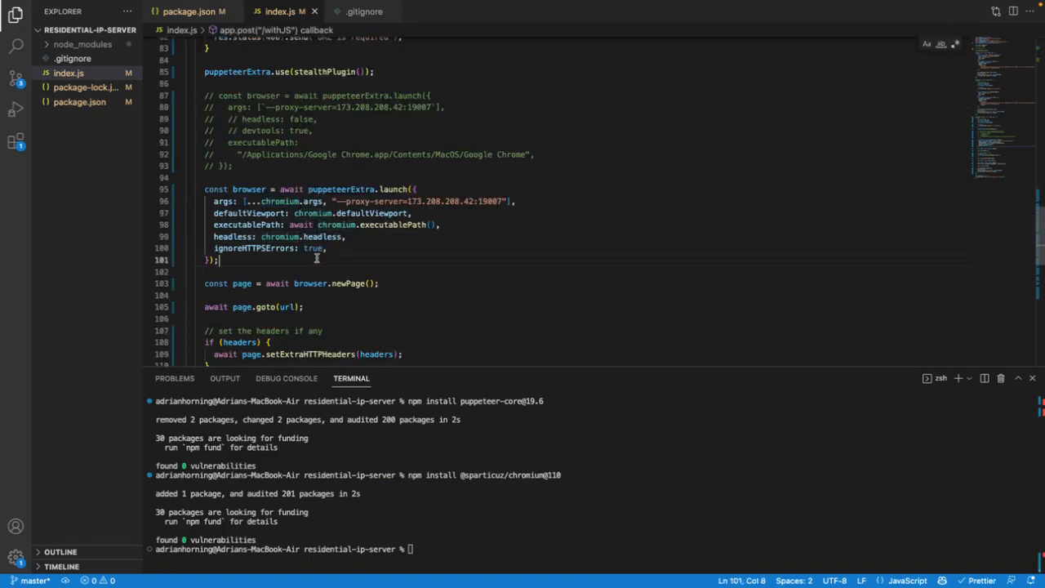
scroll(316, 258, down, 1)
scroll(269, 245, up, 1)
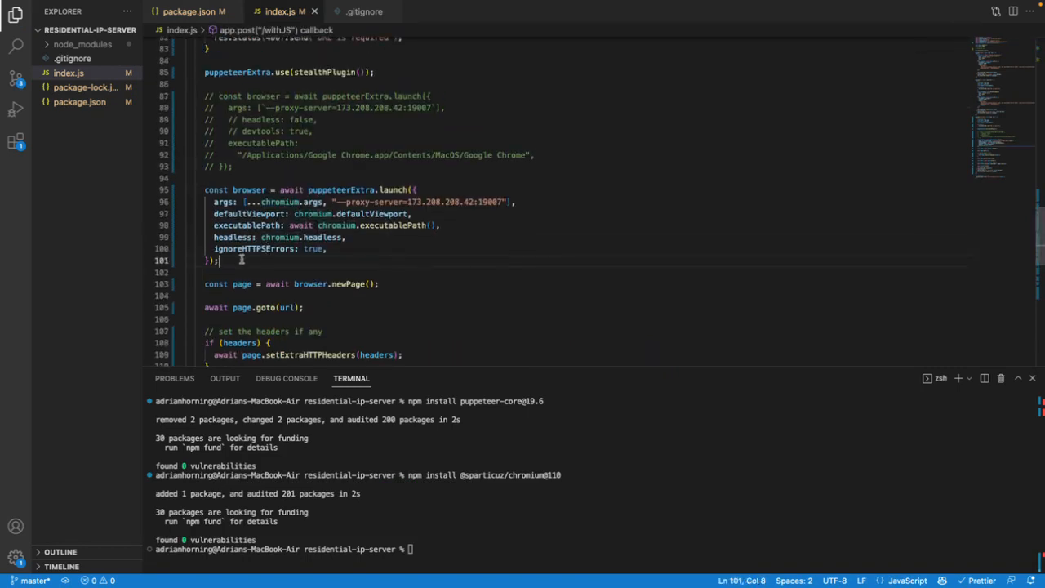
Review the launch block (lines 95–101) with chromium args, executablePath and headless, then return to Chrome.
drag(220, 259, 205, 190)
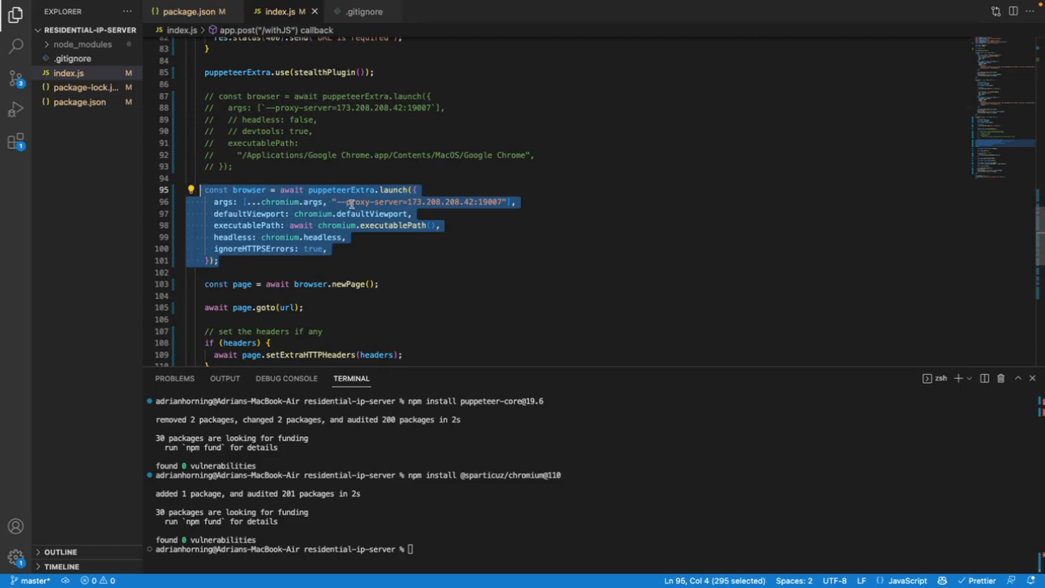
click(330, 203)
drag(220, 262, 186, 191)
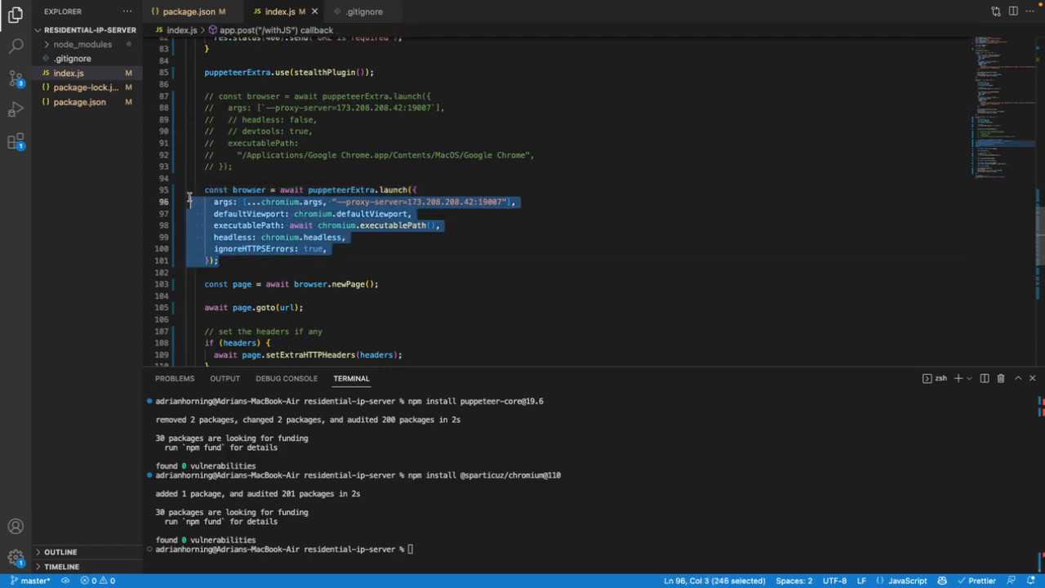
click(366, 261)
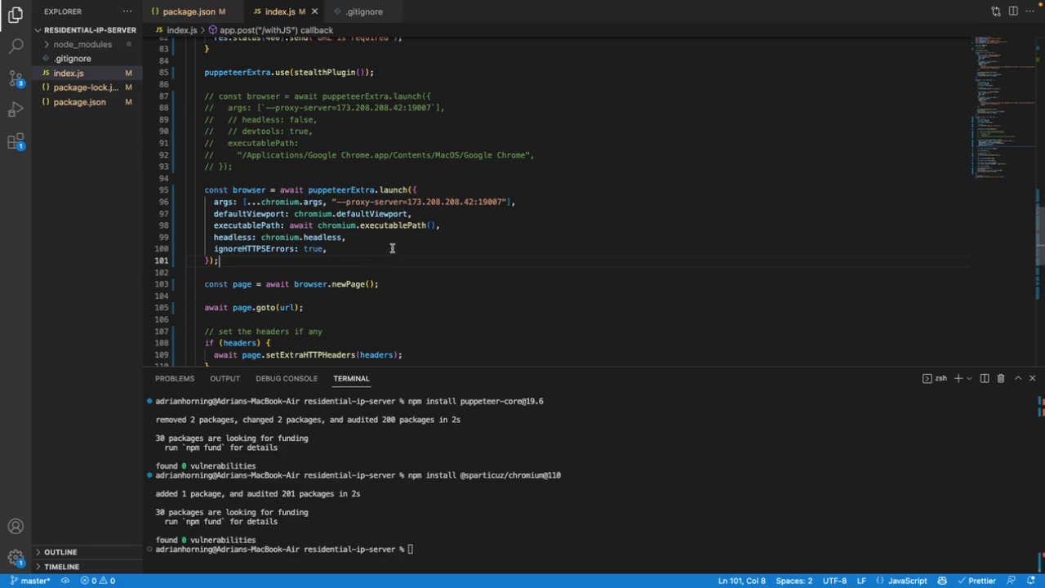
click(392, 248)
key(super+Tab)
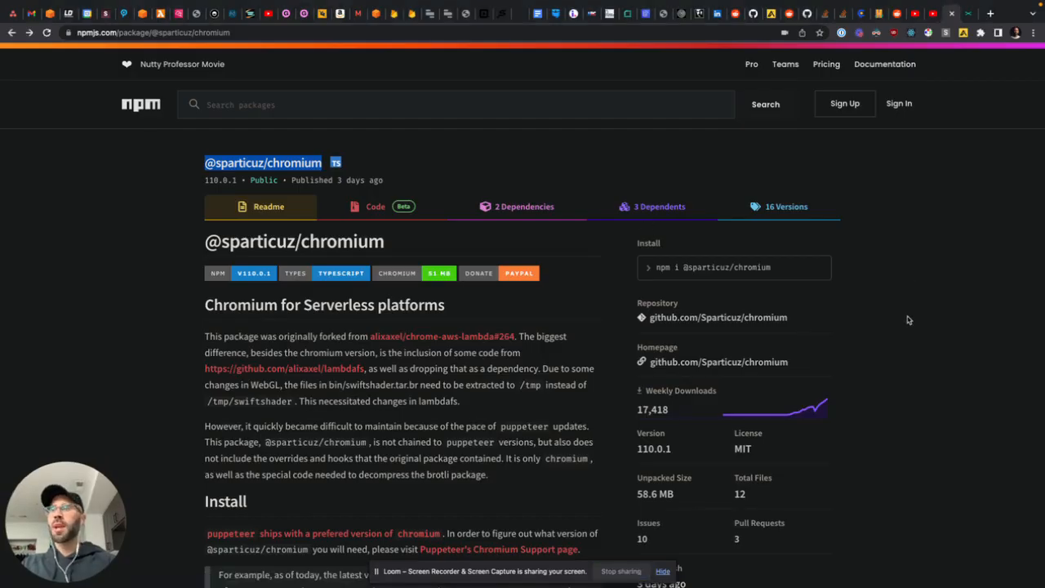
key(ctrl+Tab)
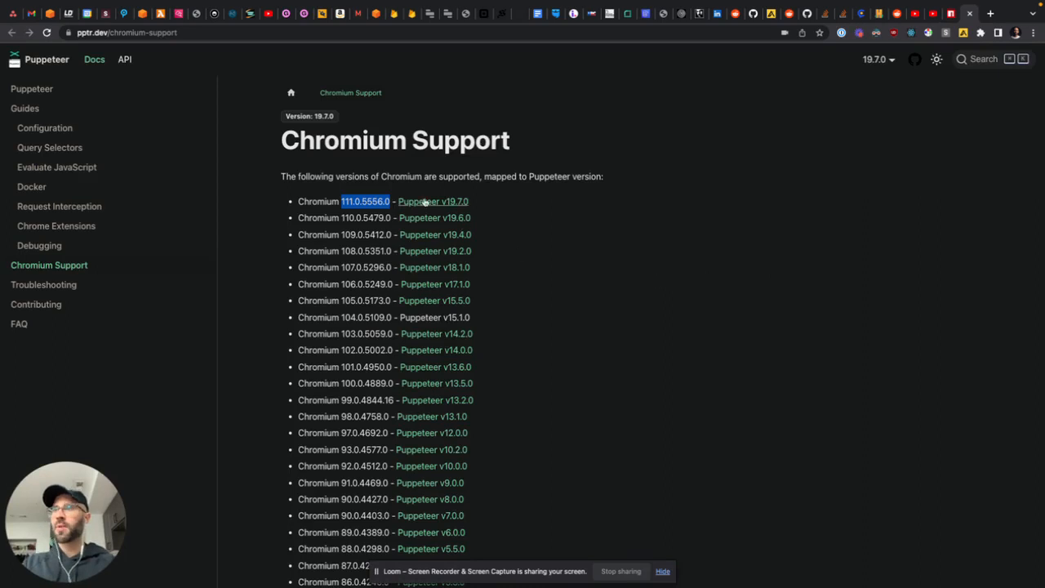
click(490, 212)
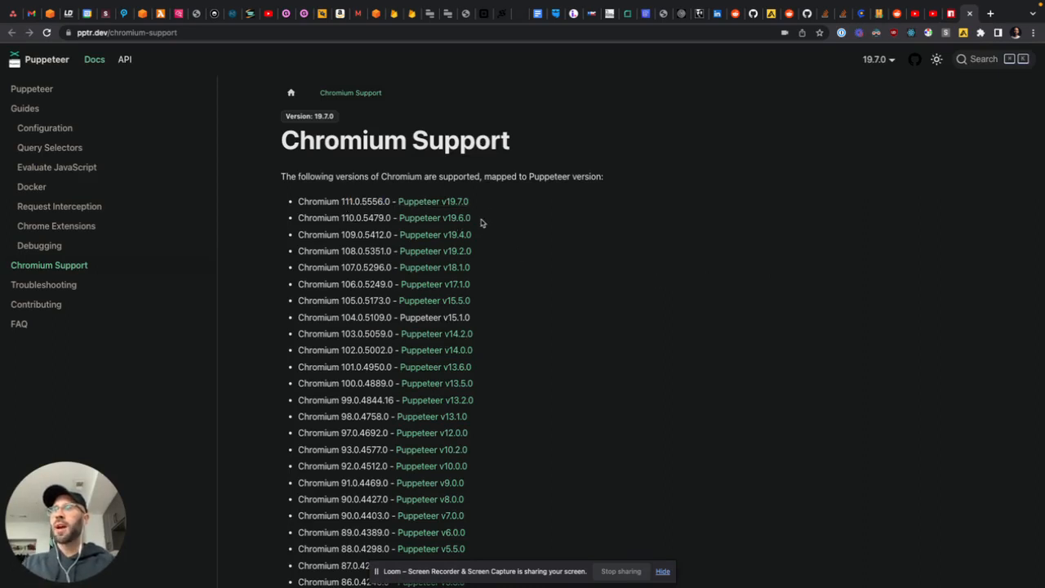
drag(481, 221, 342, 218)
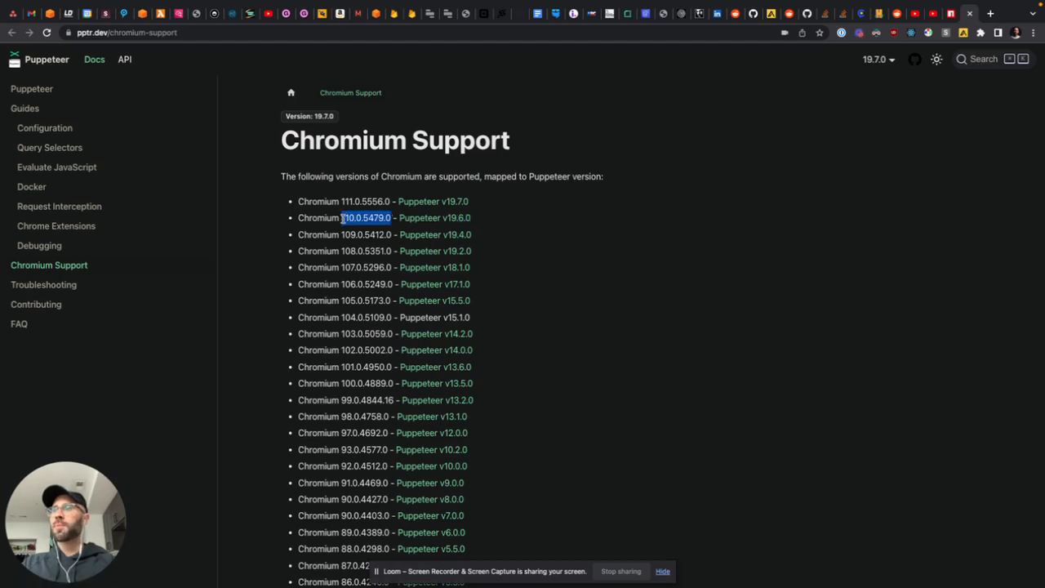
click(513, 258)
key(ctrl+shift+Tab)
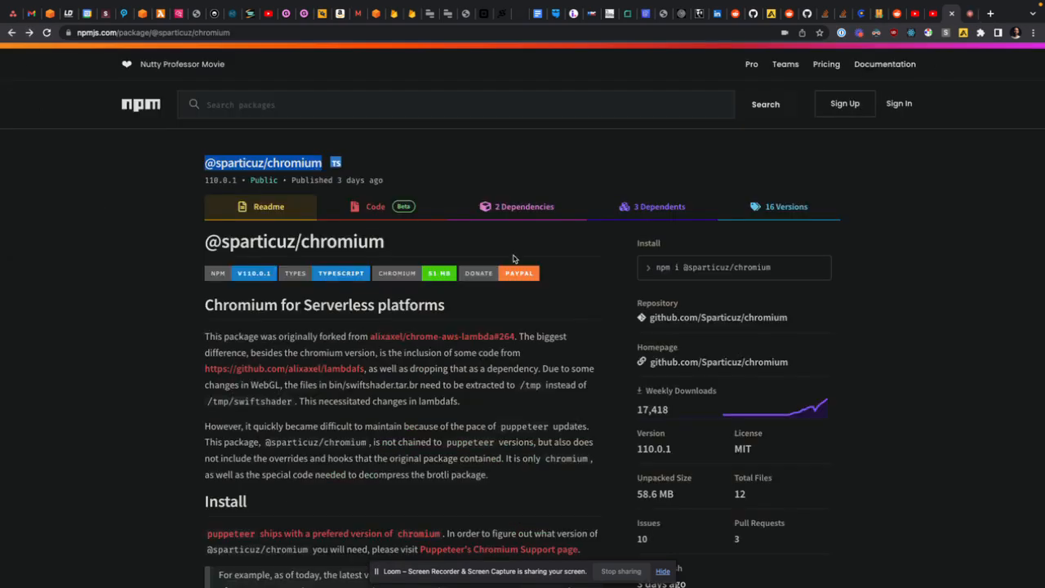